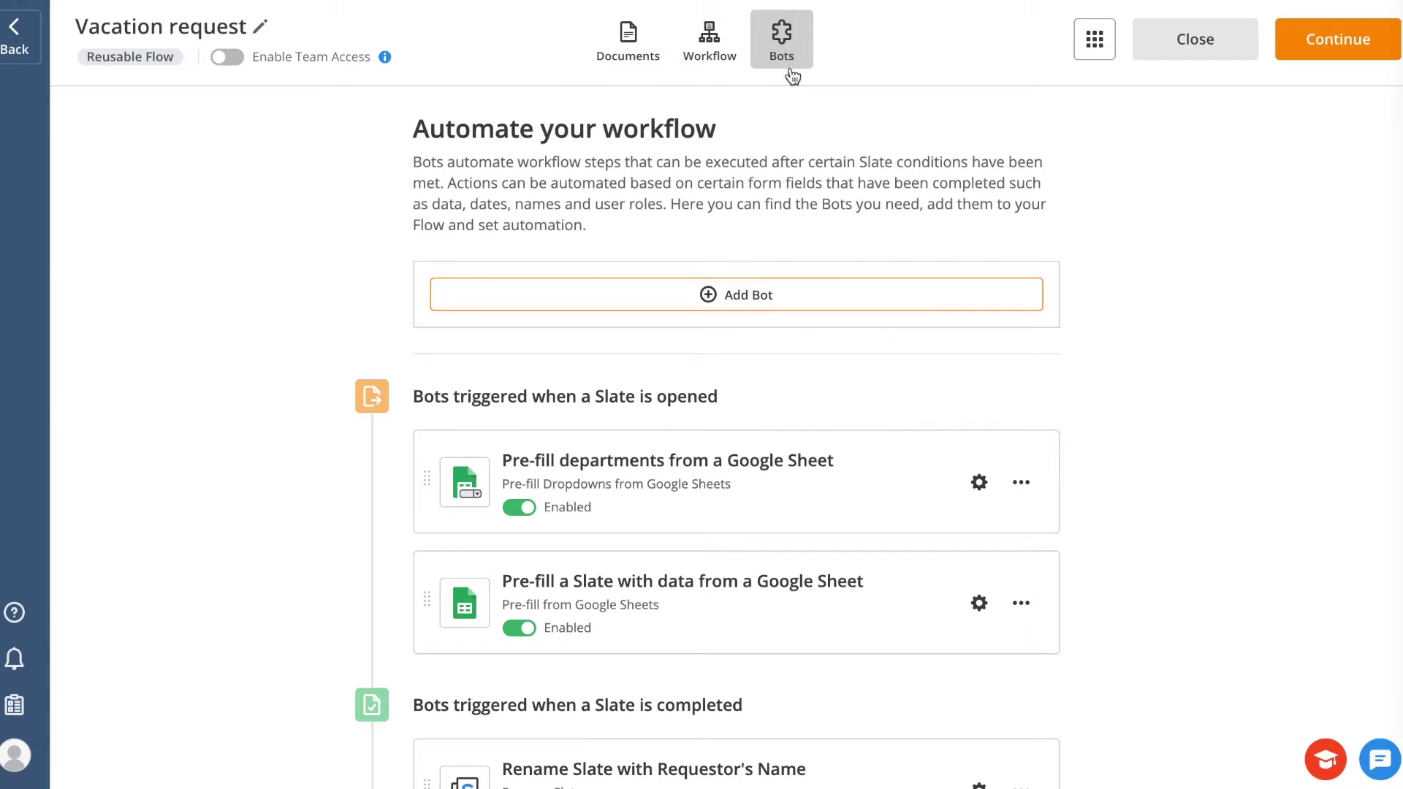
Step: Review the Email Signers bot's HR Signature execution conditions and apply its setup
scroll(861, 327, "down", 5)
scroll(861, 333, "down", 2)
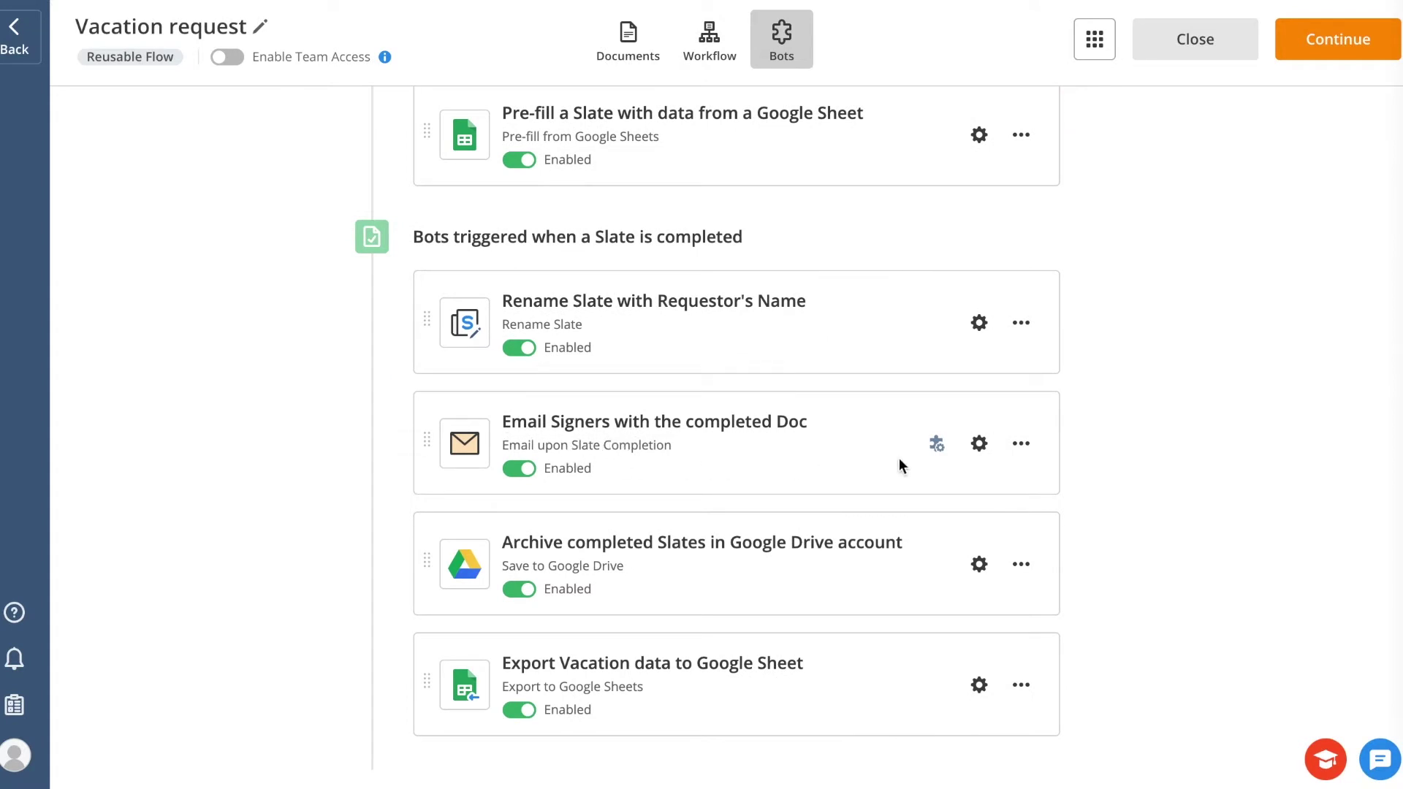
left_click(986, 451)
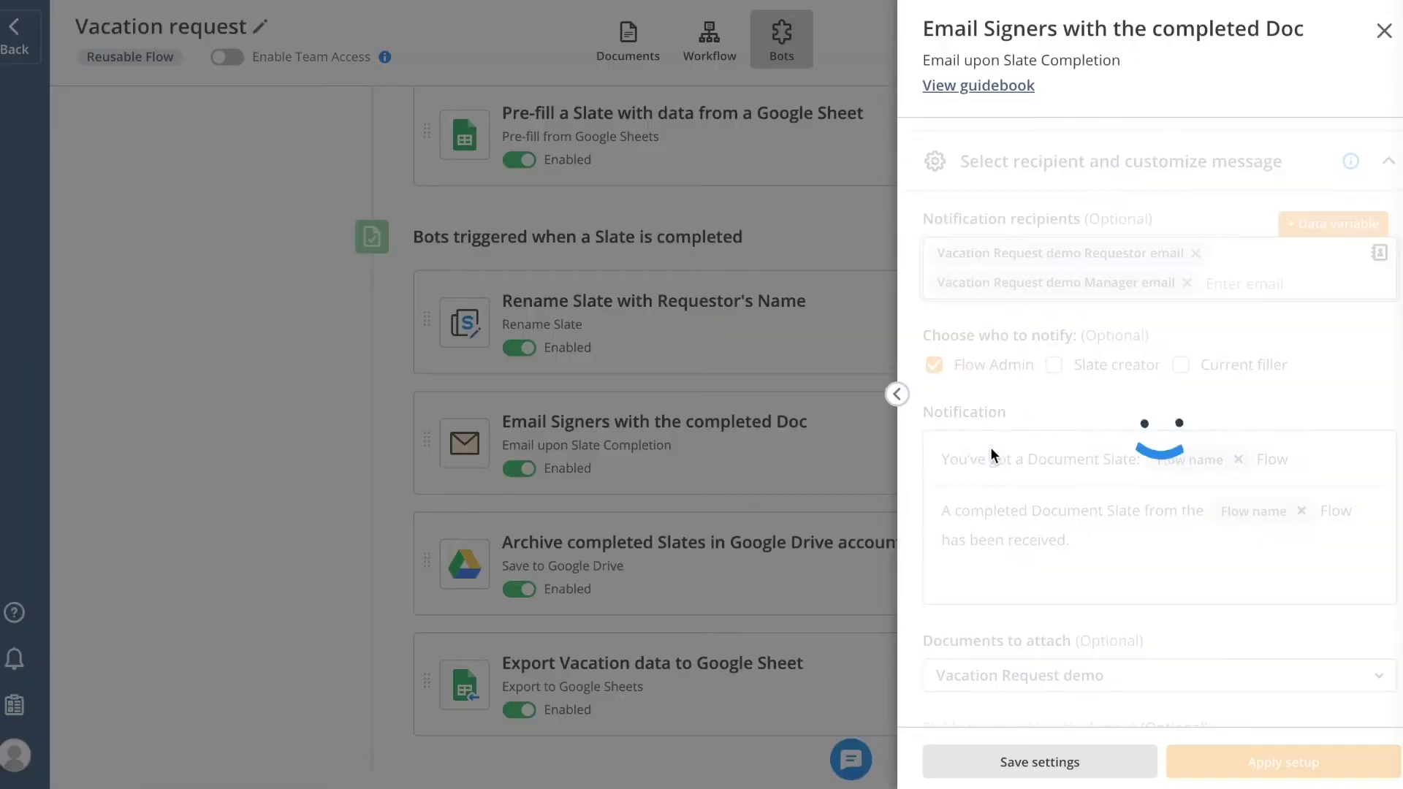
left_click(898, 396)
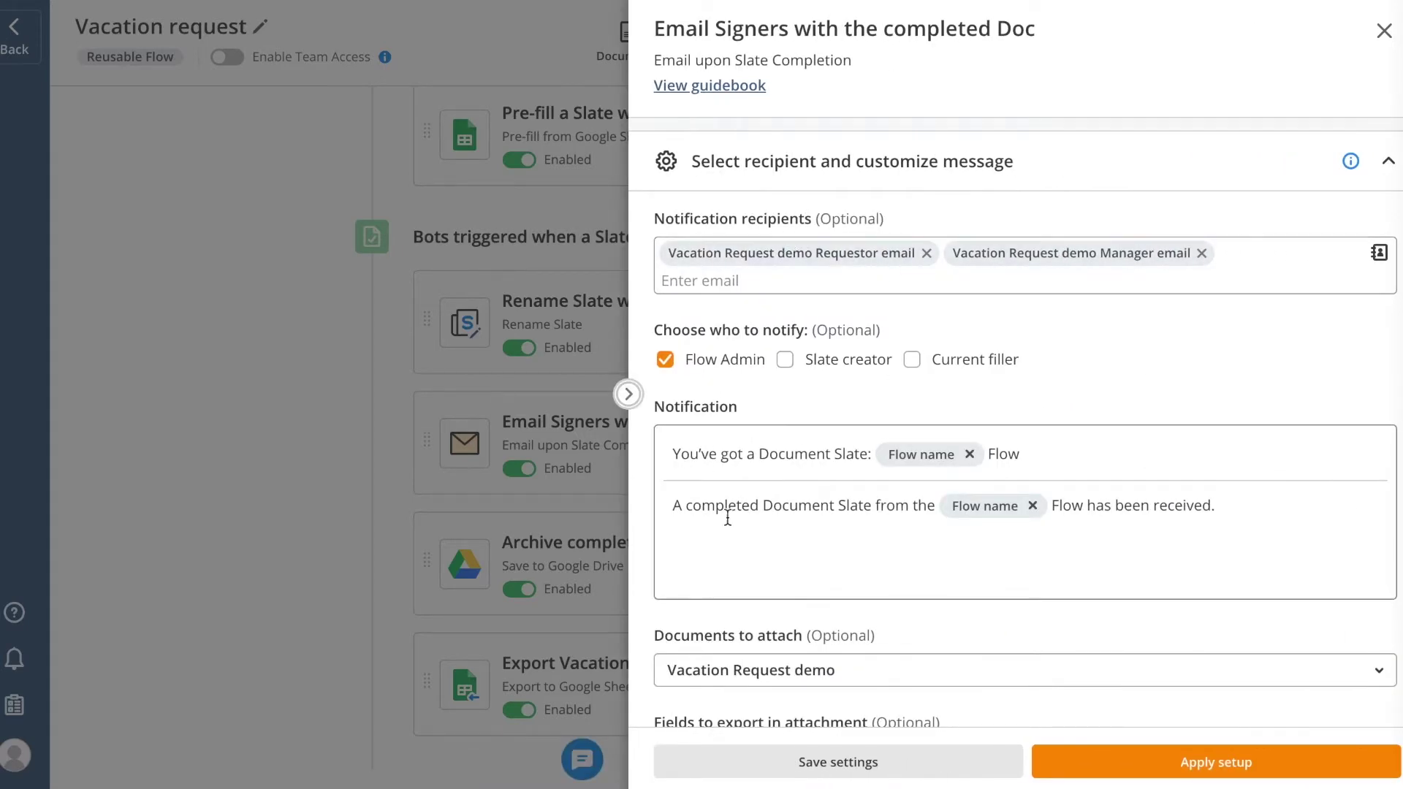
scroll(833, 482, "down", 4)
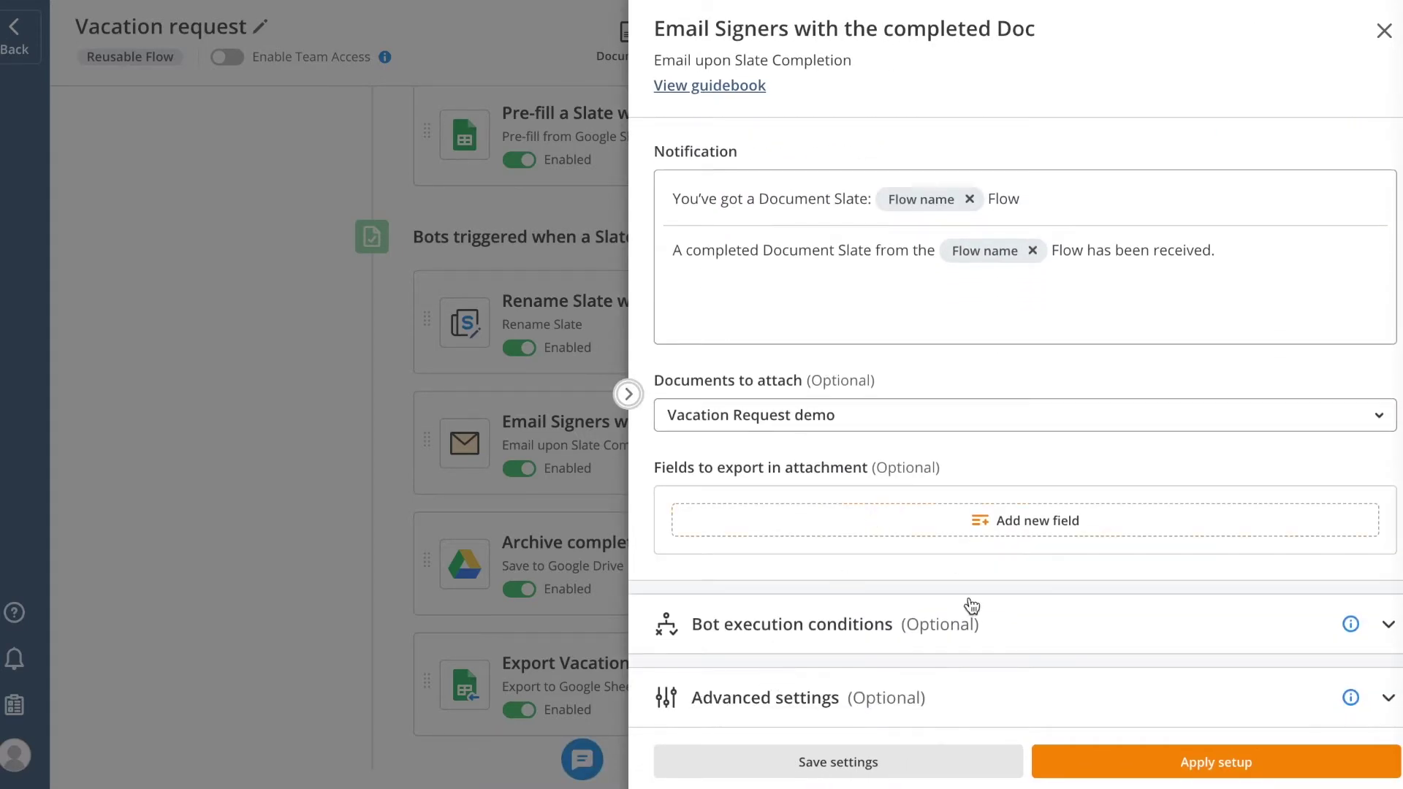
left_click(971, 610)
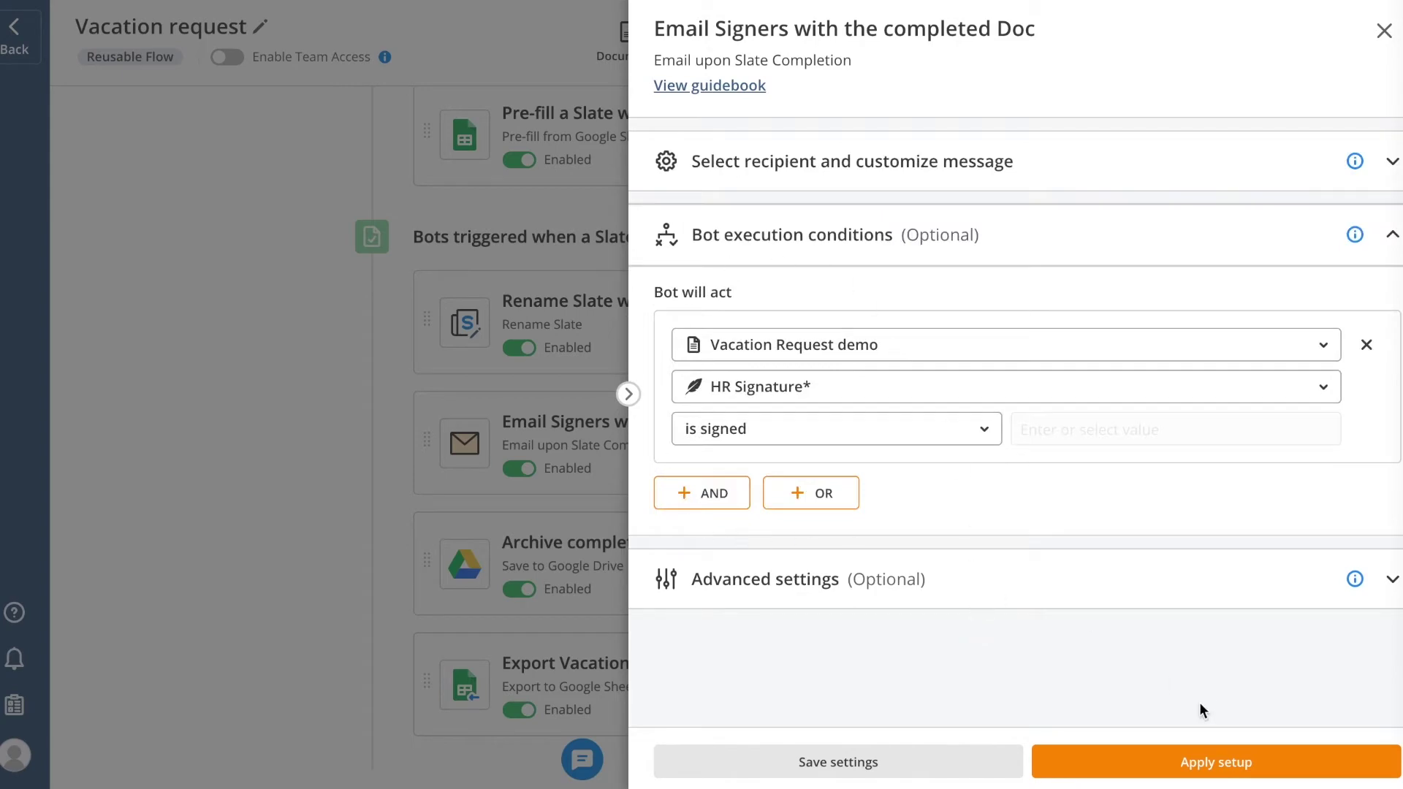
left_click(1107, 762)
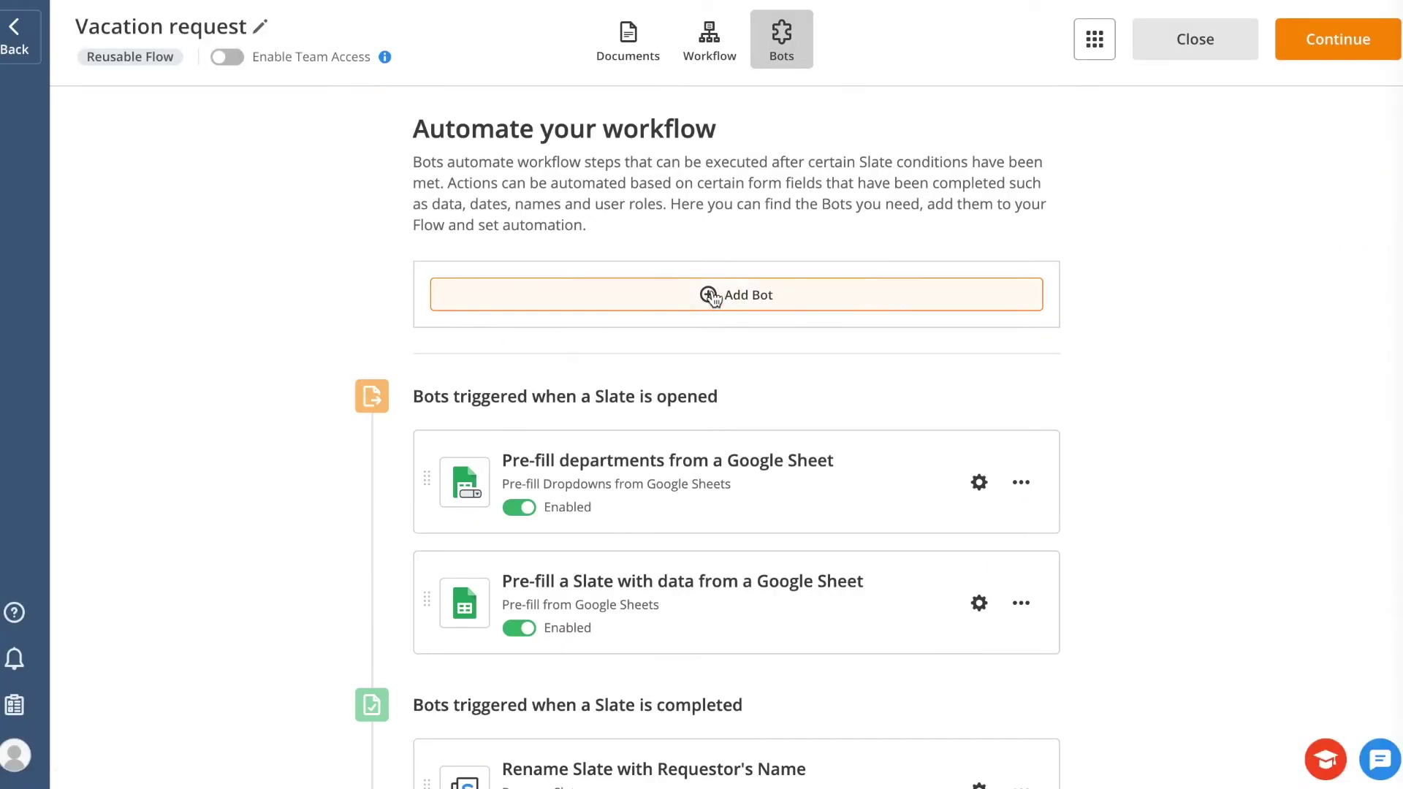
left_click(712, 296)
left_click(392, 179)
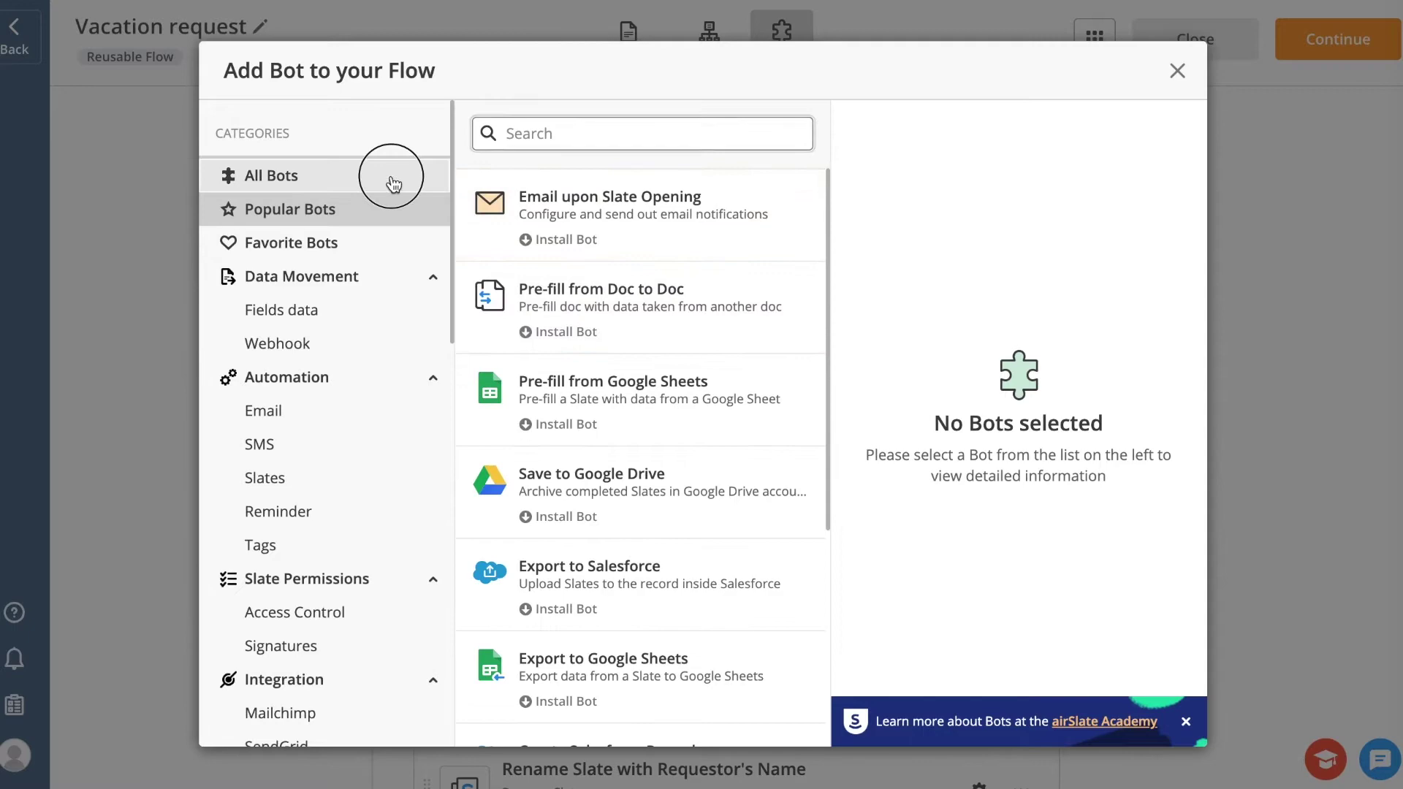
scroll(541, 309, "down", 1)
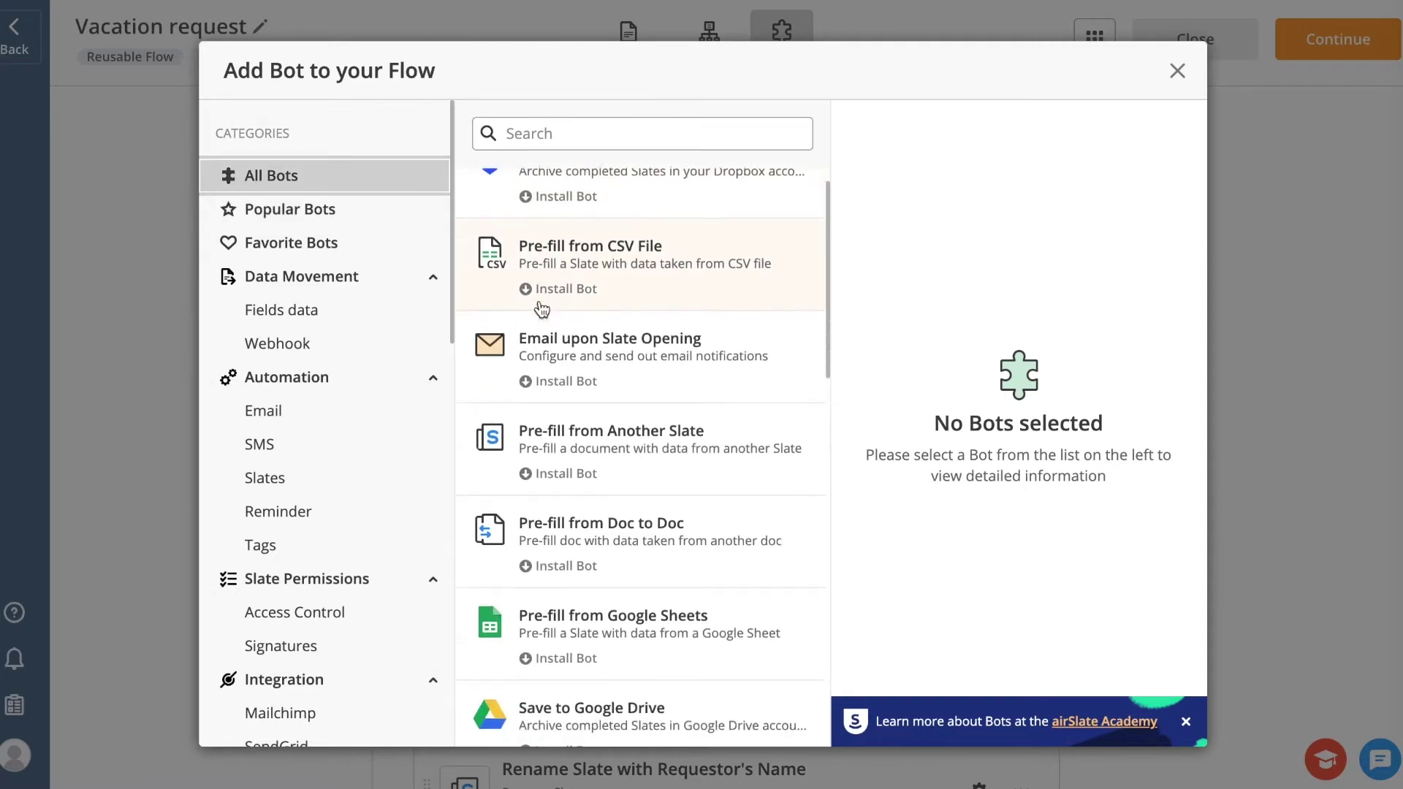
scroll(541, 309, "down", 10)
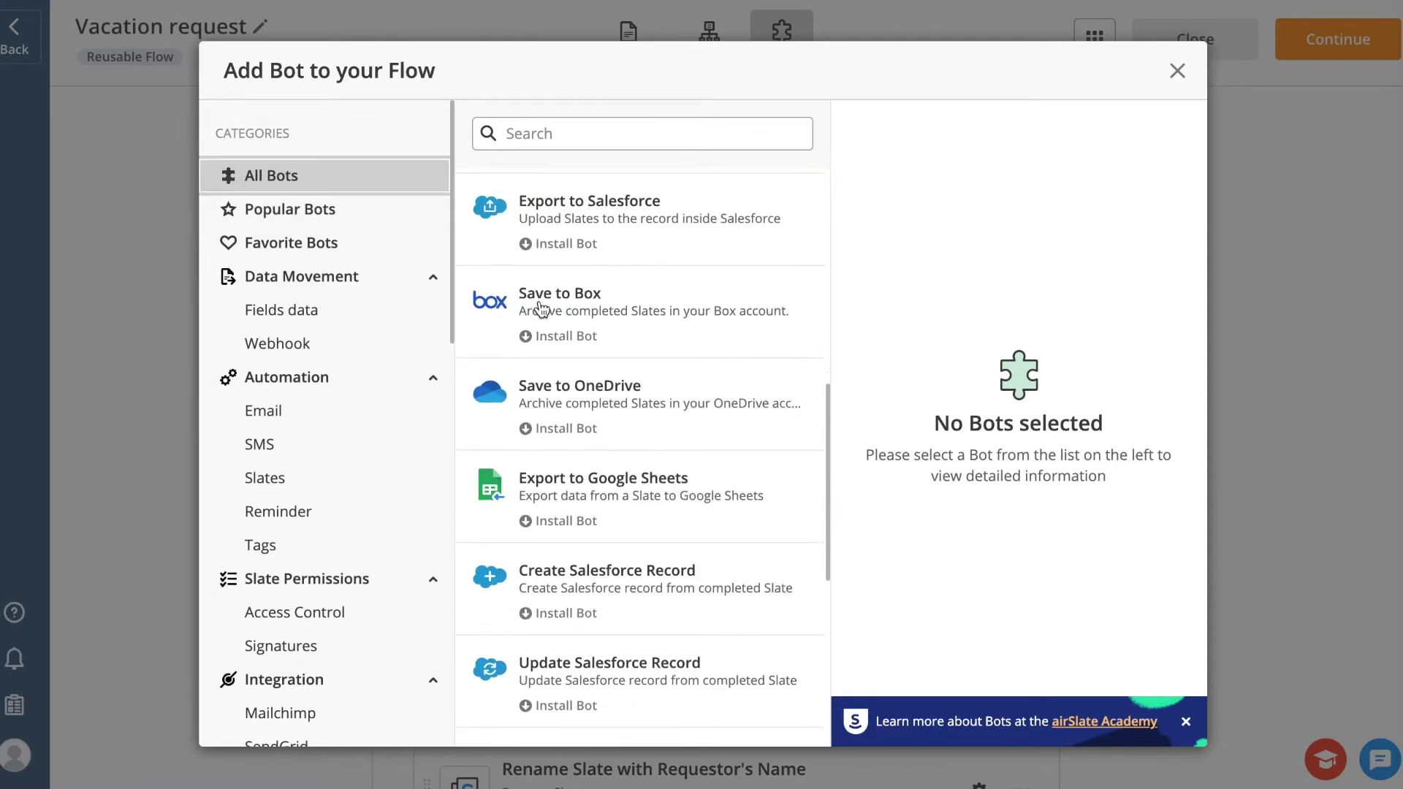
left_click(433, 284)
left_click(430, 313)
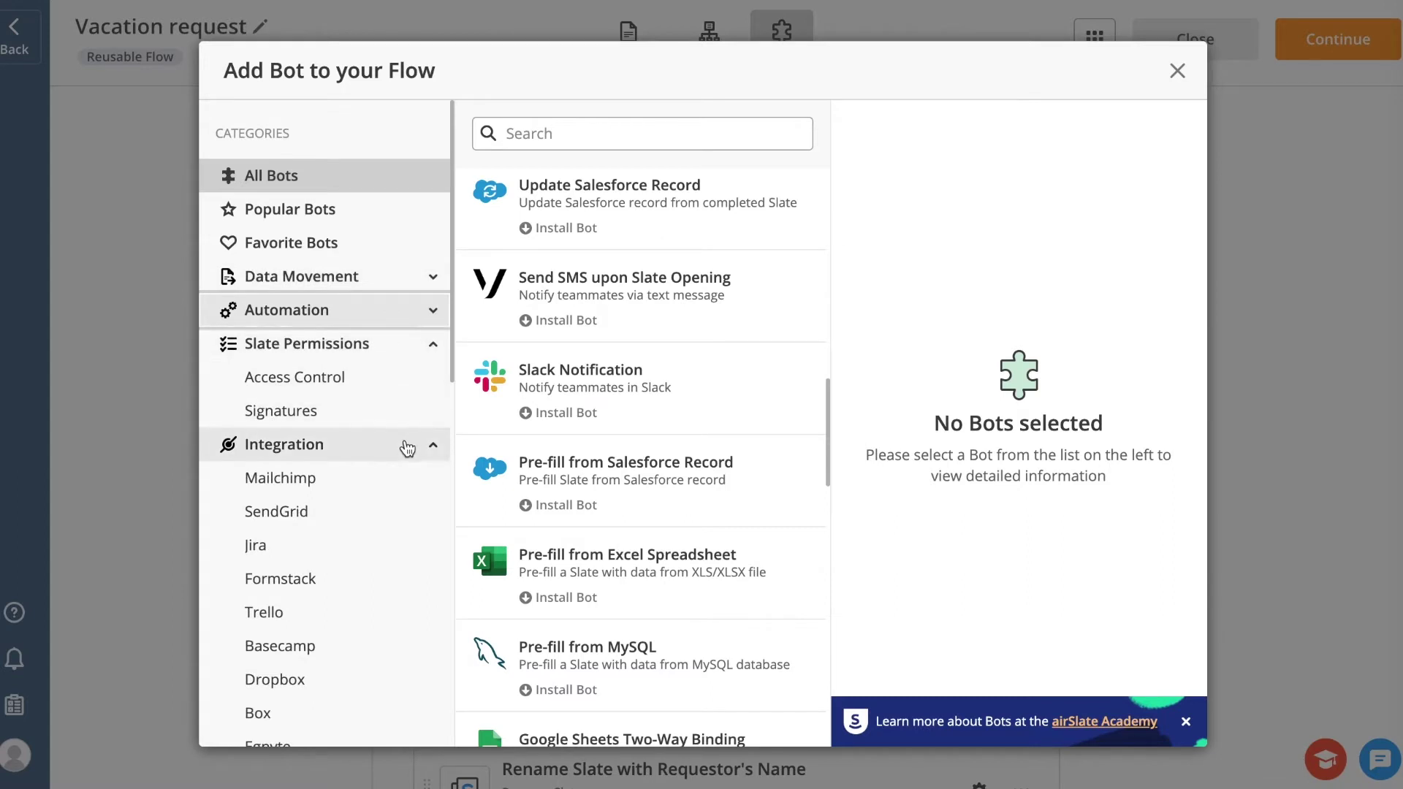
scroll(407, 448, "down", 11)
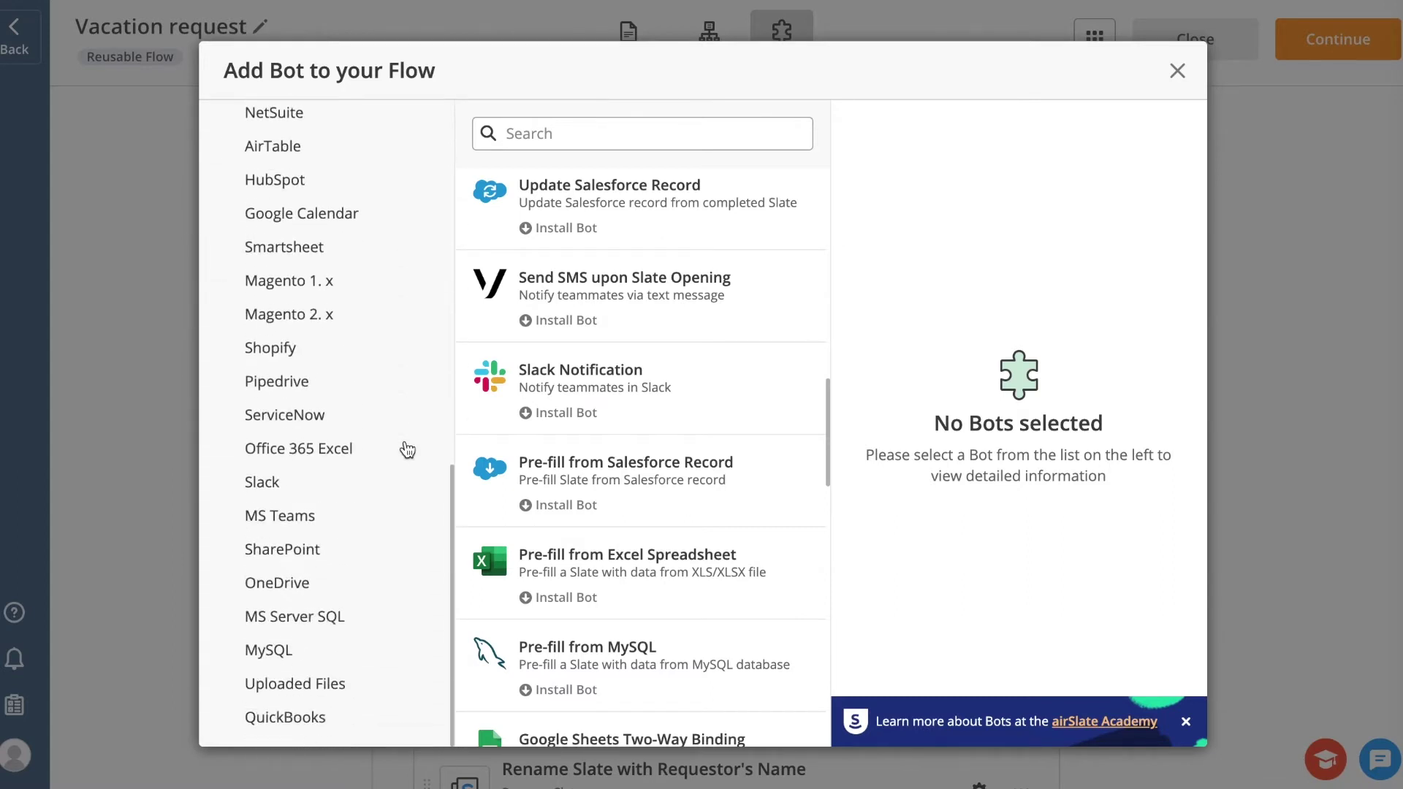
scroll(594, 278, "up", 5)
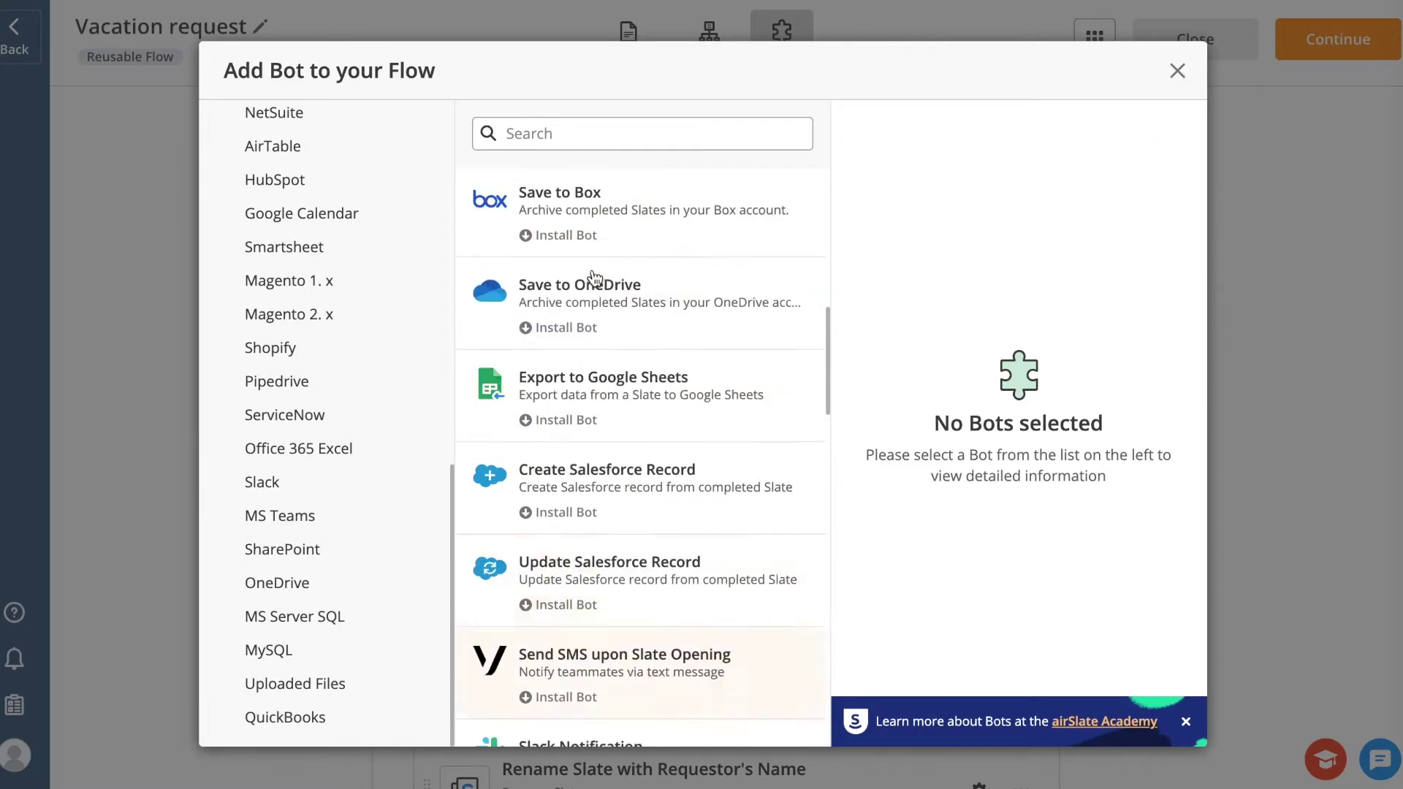
scroll(594, 277, "up", 8)
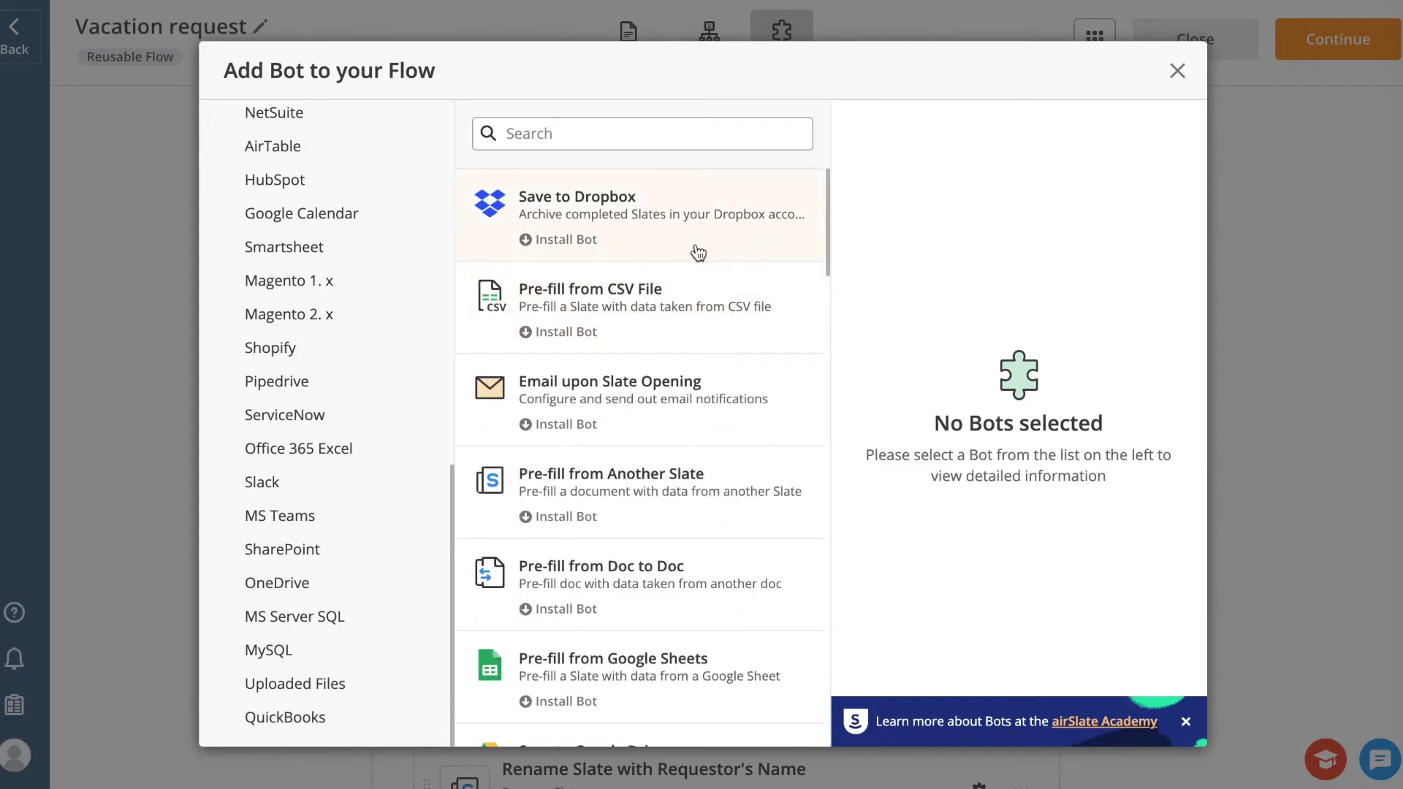
left_click(750, 383)
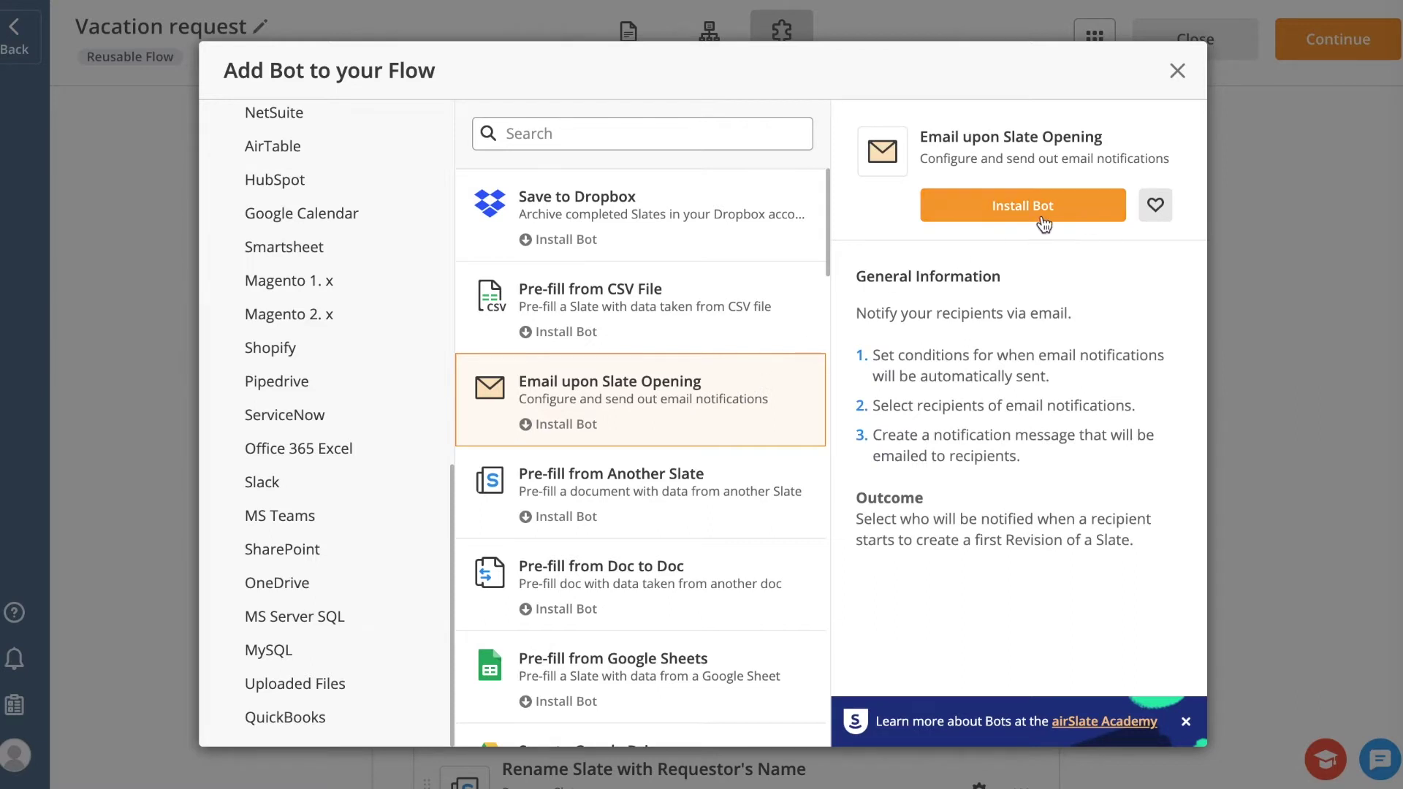
left_click(1176, 70)
scroll(1116, 352, "down", 3)
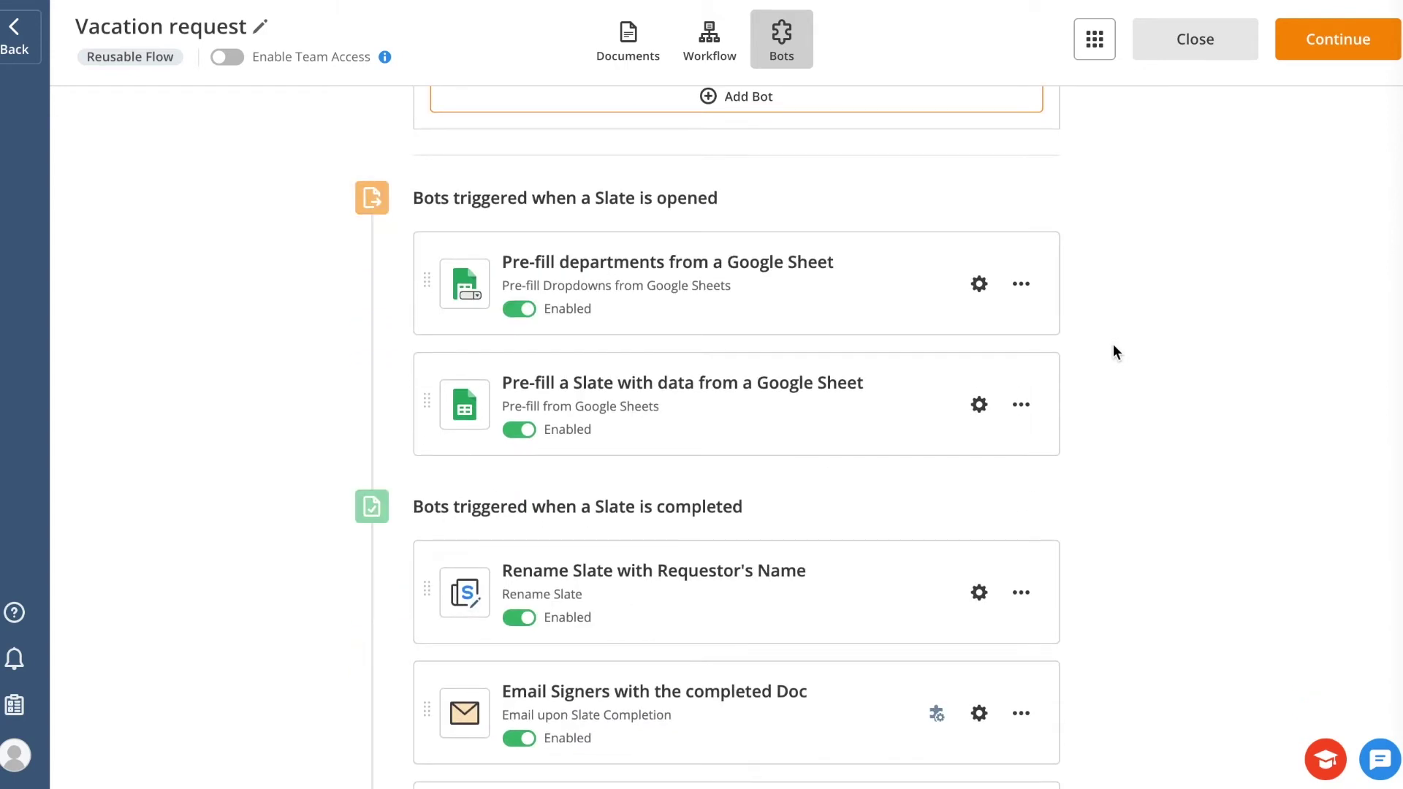
scroll(1116, 352, "down", 1)
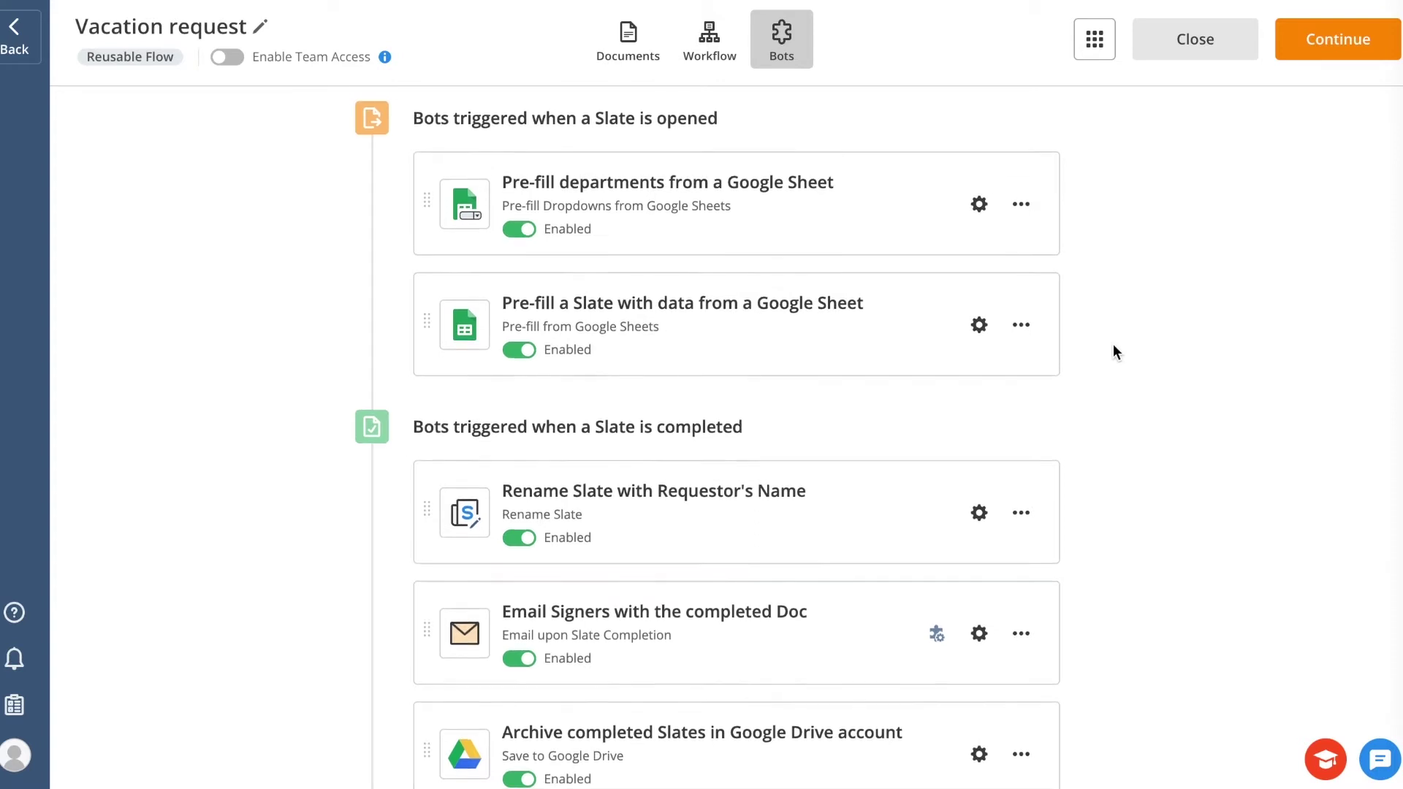
scroll(1116, 352, "up", 1)
scroll(1114, 350, "up", 3)
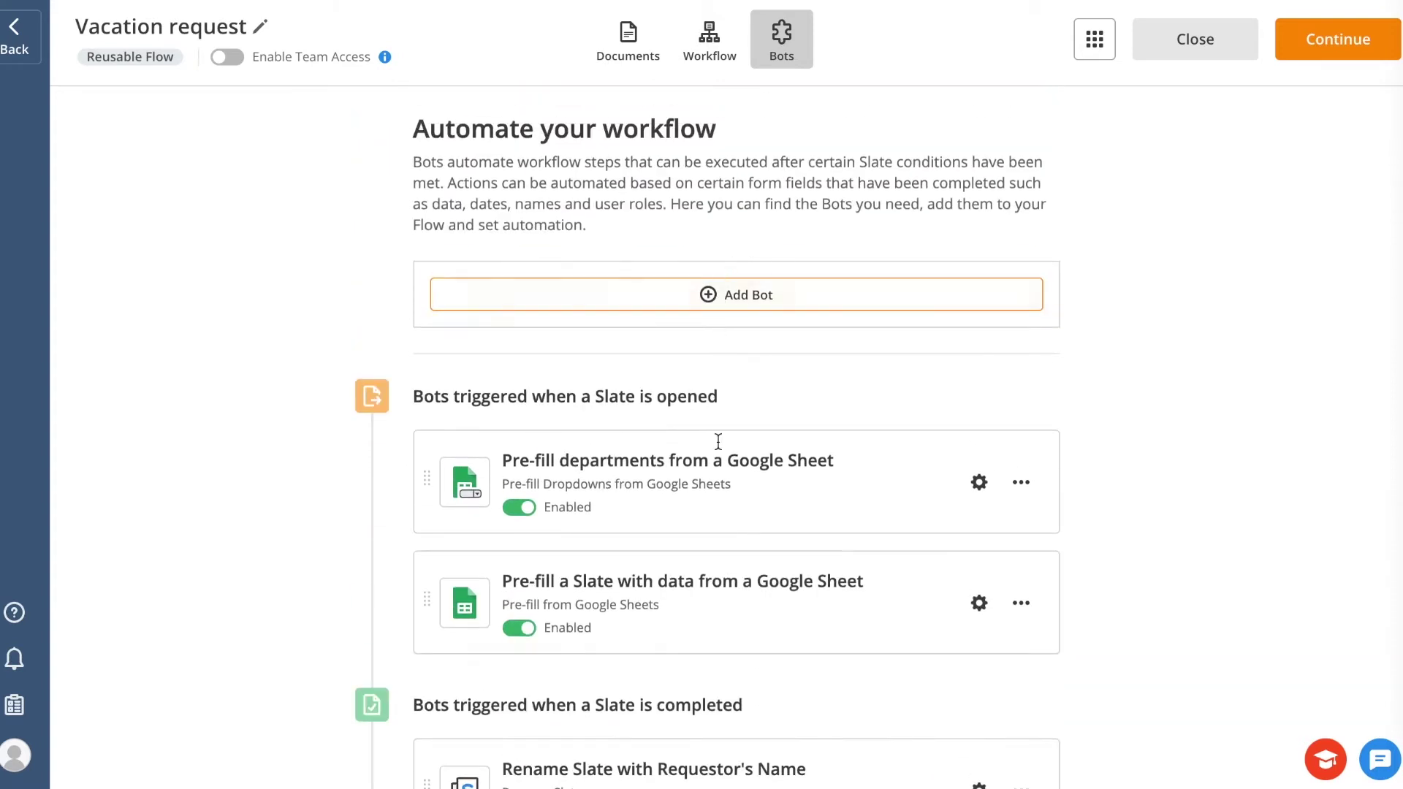
scroll(764, 592, "down", 2)
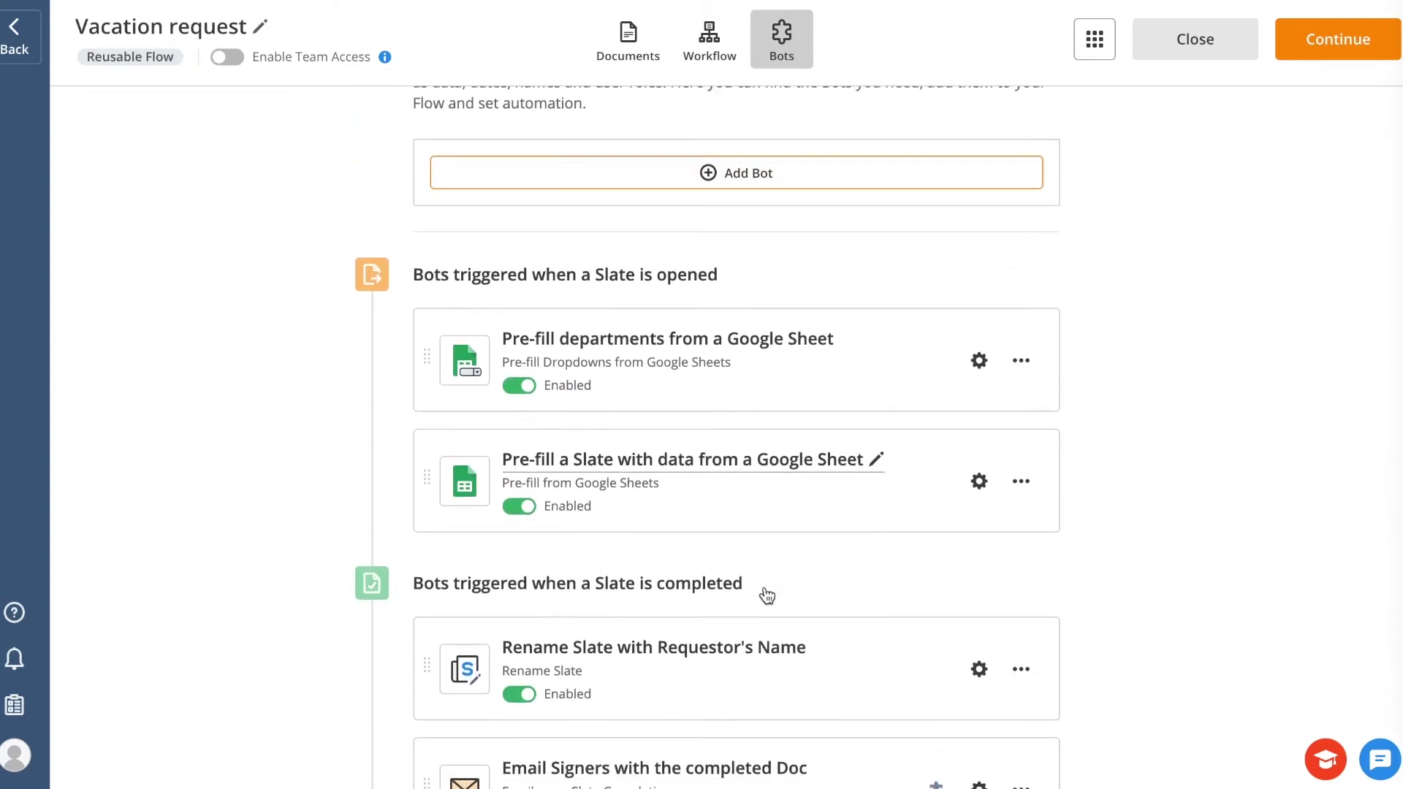
Step: Review the Pre-fill from Google Sheets bot's details in the catalogue and install it
left_click(979, 483)
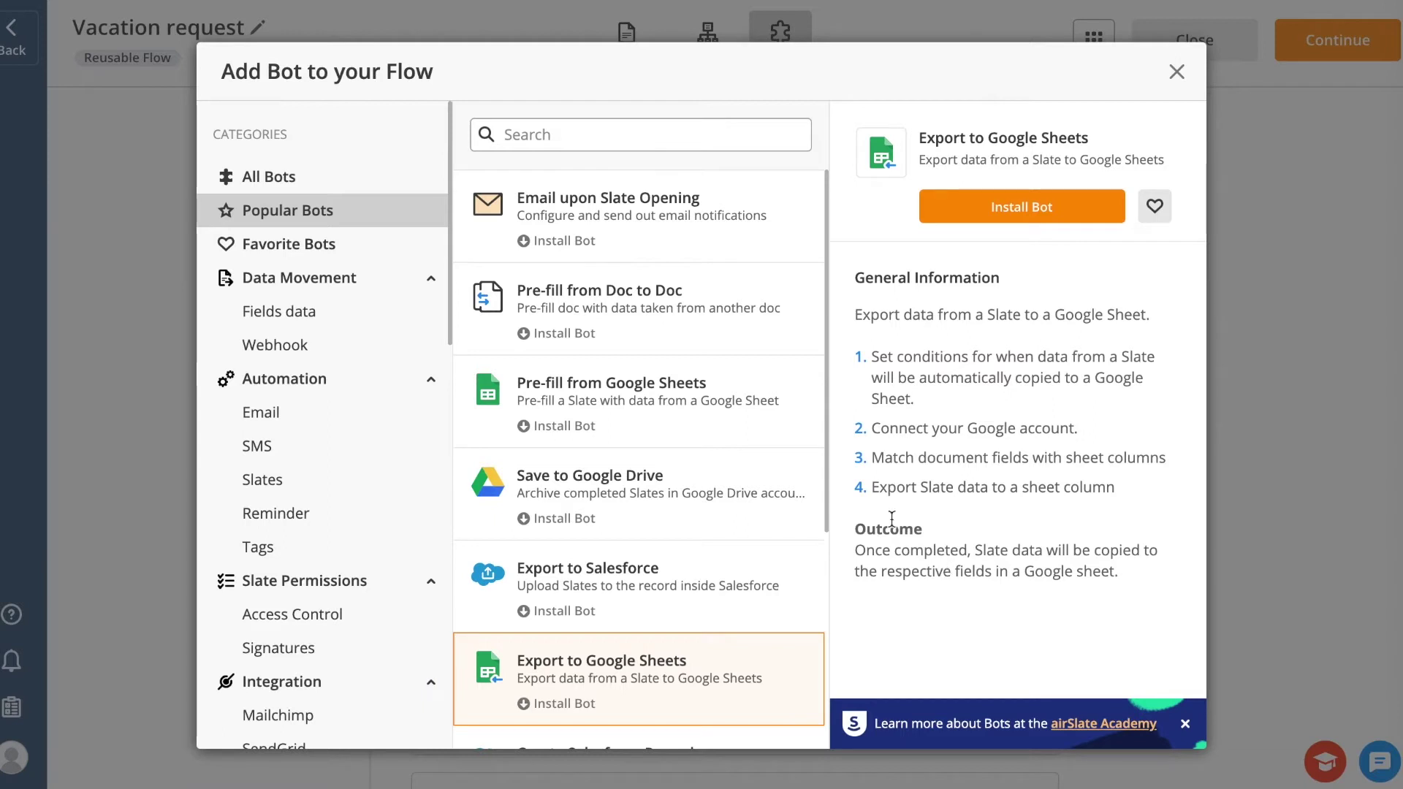
left_click(748, 415)
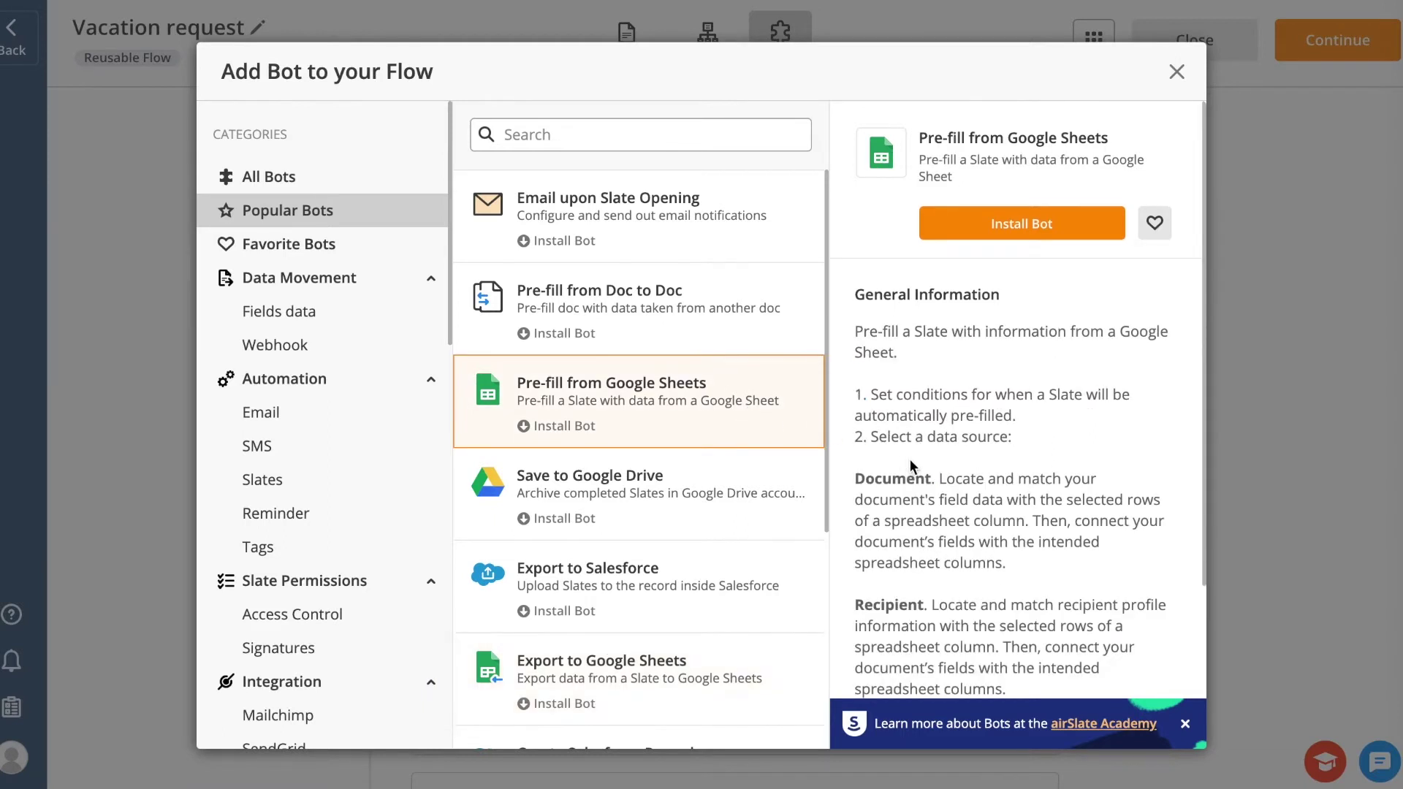
scroll(910, 459, "down", 3)
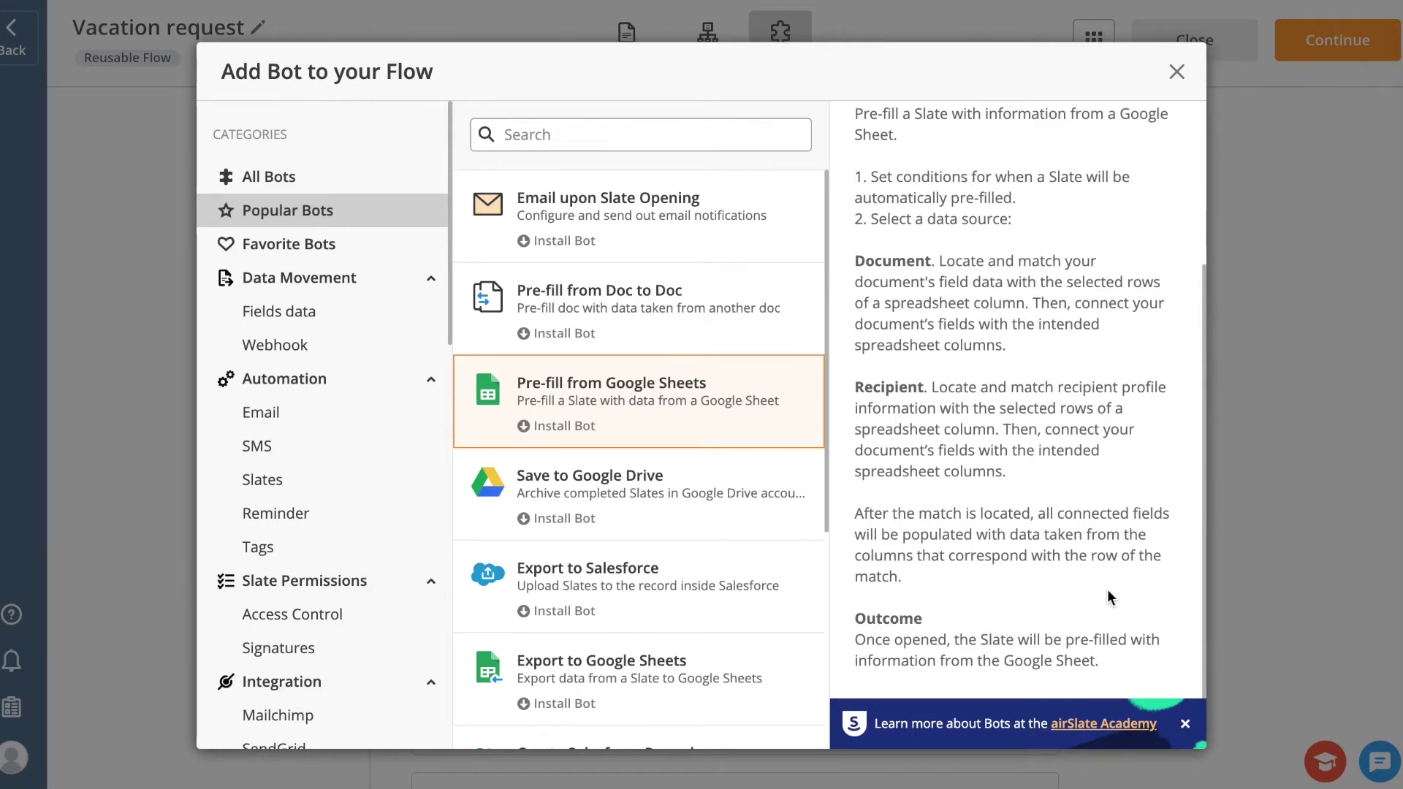
scroll(926, 394, "up", 3)
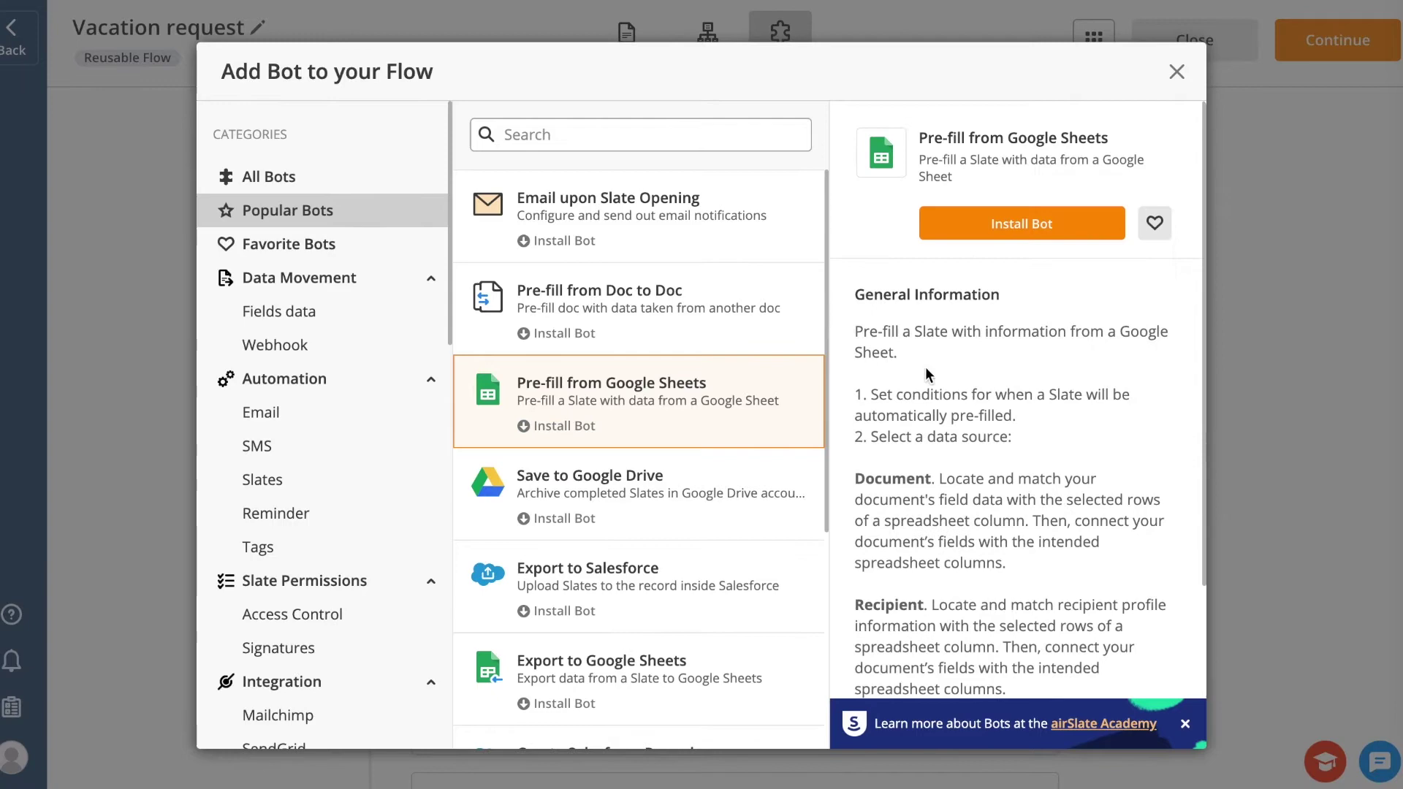
left_click(1023, 223)
Step: Check the Google connection and Department and Manager column mappings, then apply the pre-fill setup
left_click(1141, 188)
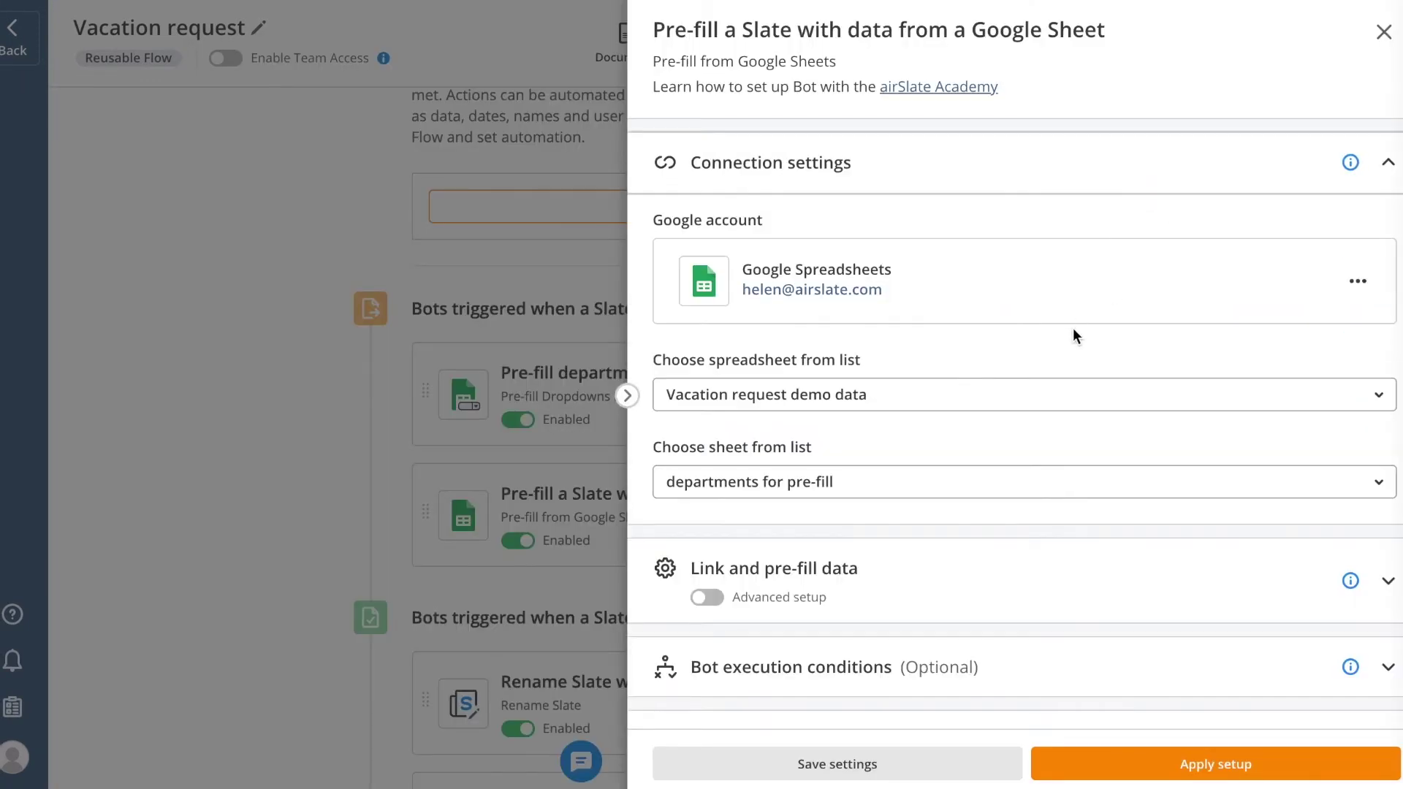
left_click(984, 568)
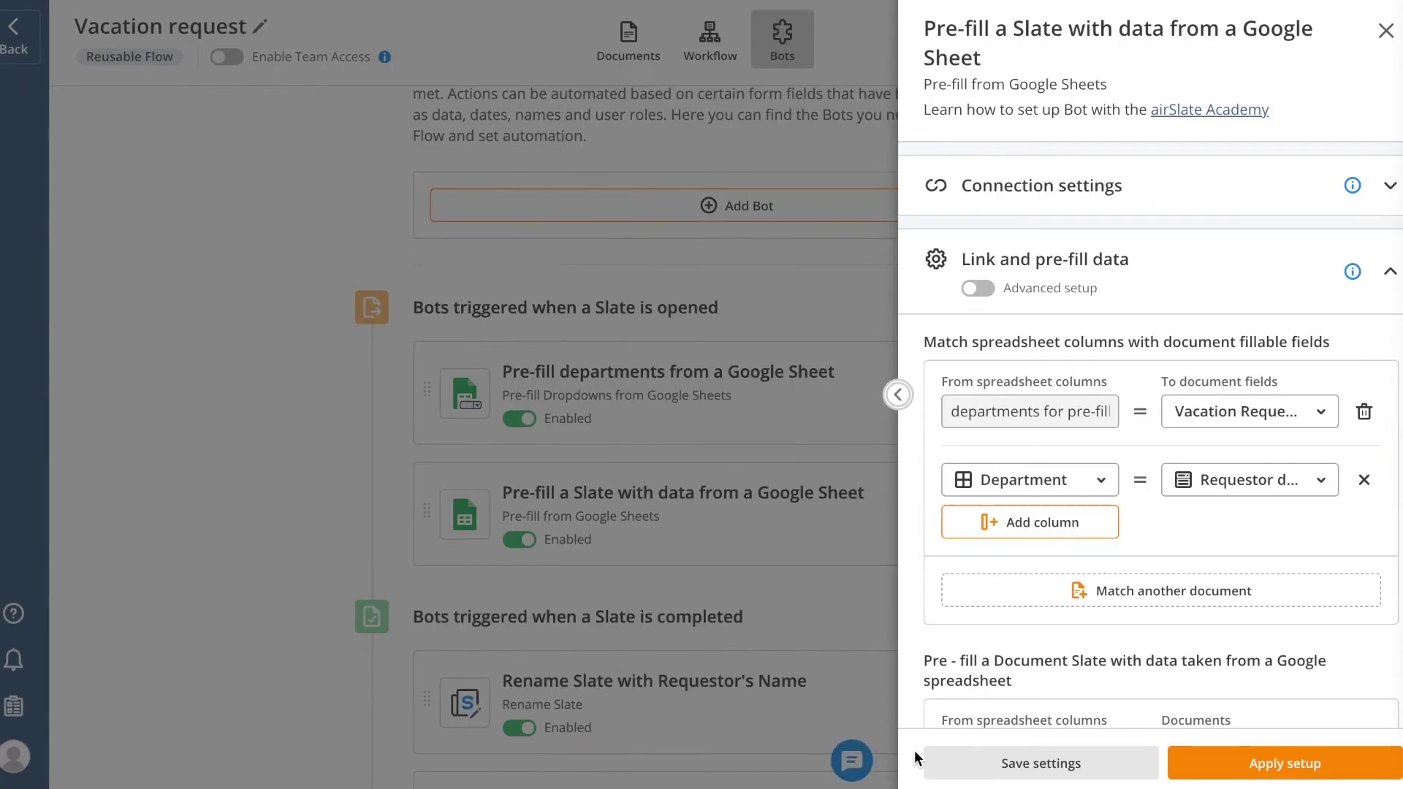
left_click(898, 396)
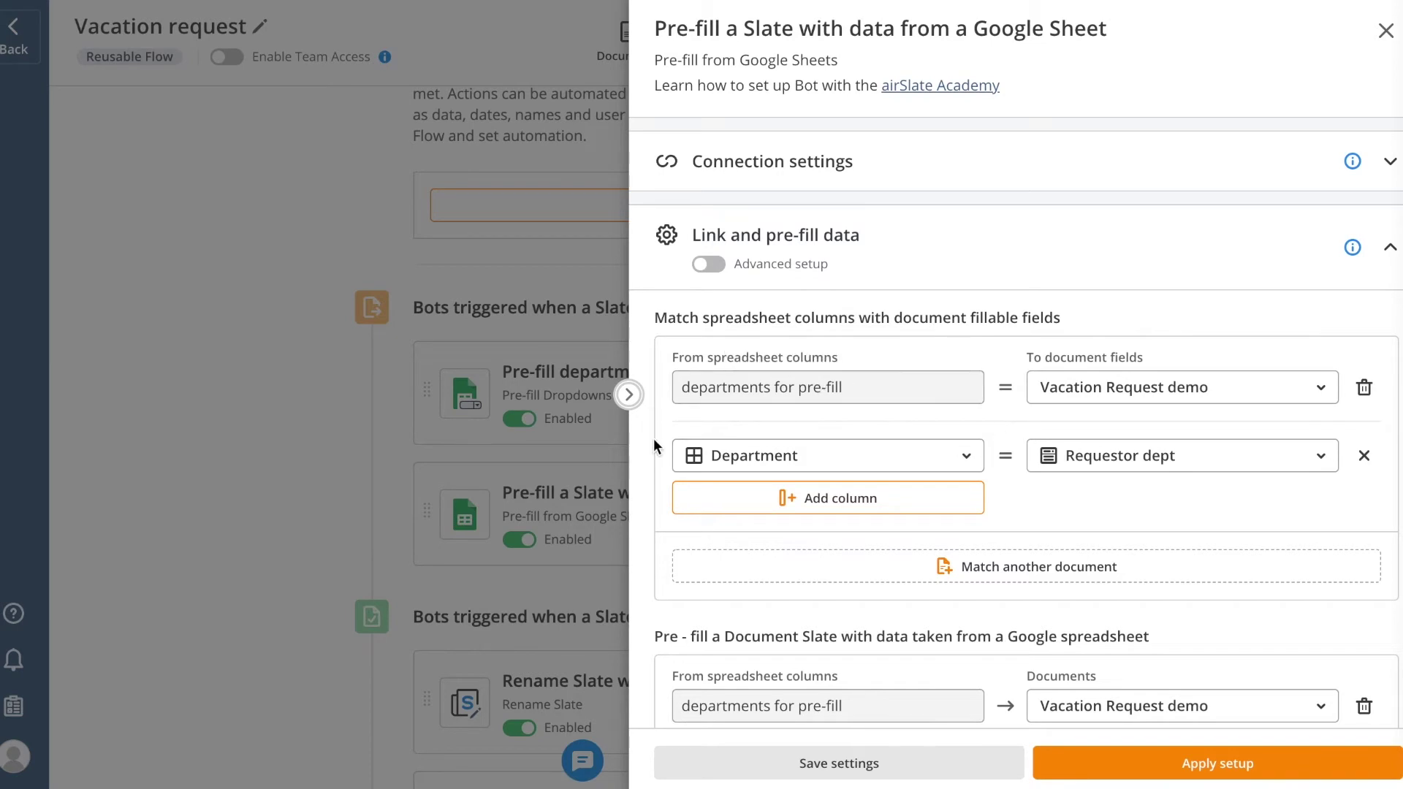
scroll(1036, 542, "down", 3)
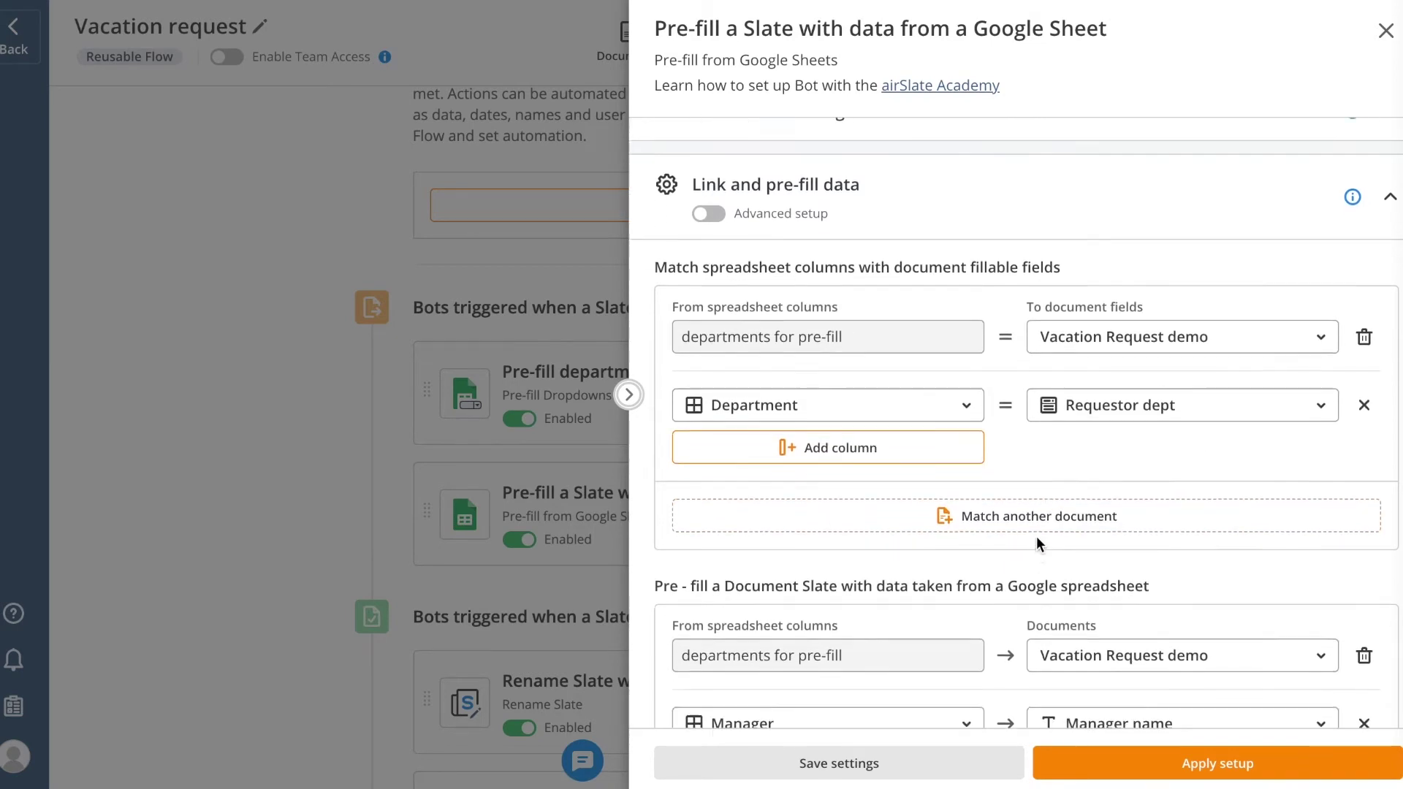
scroll(1036, 537, "up", 2)
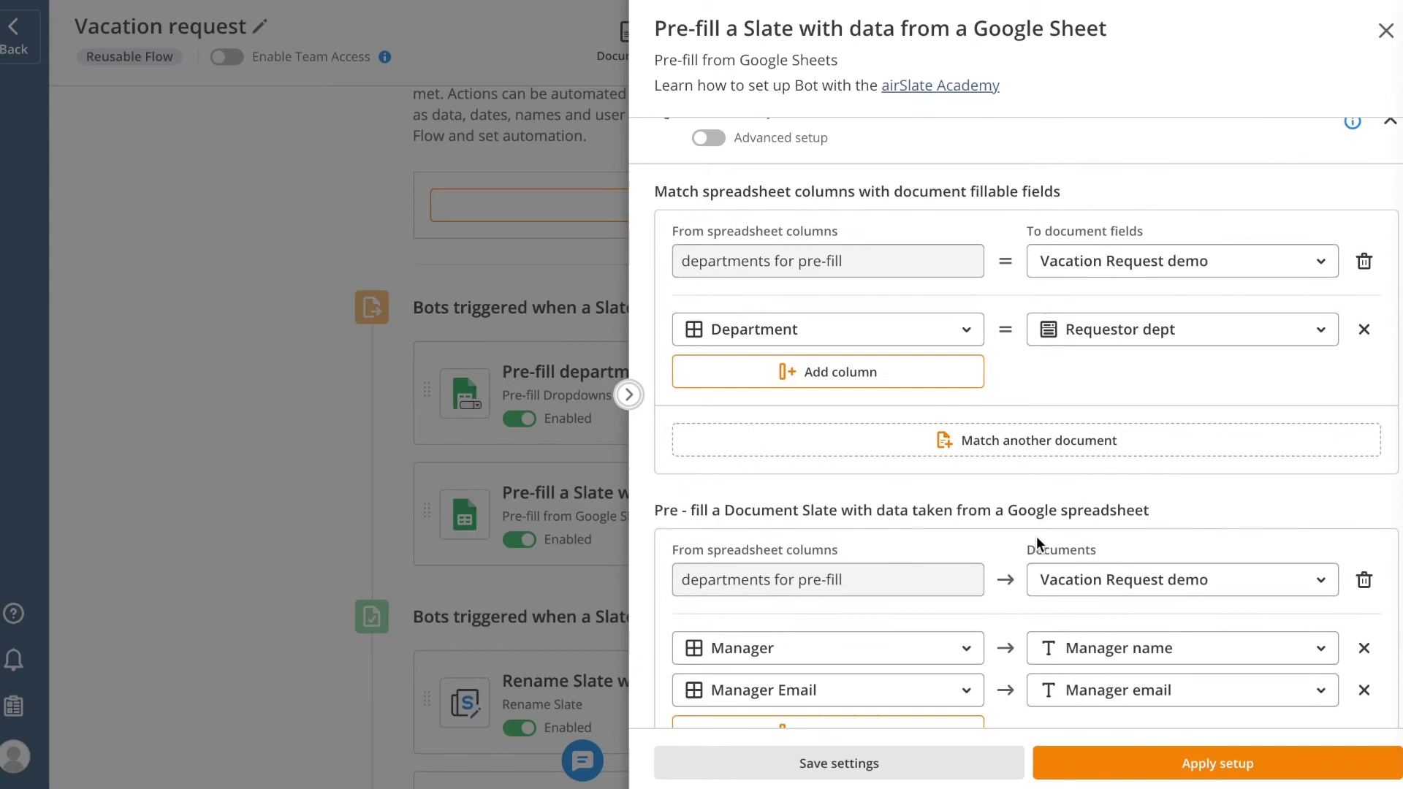
scroll(1036, 543, "down", 3)
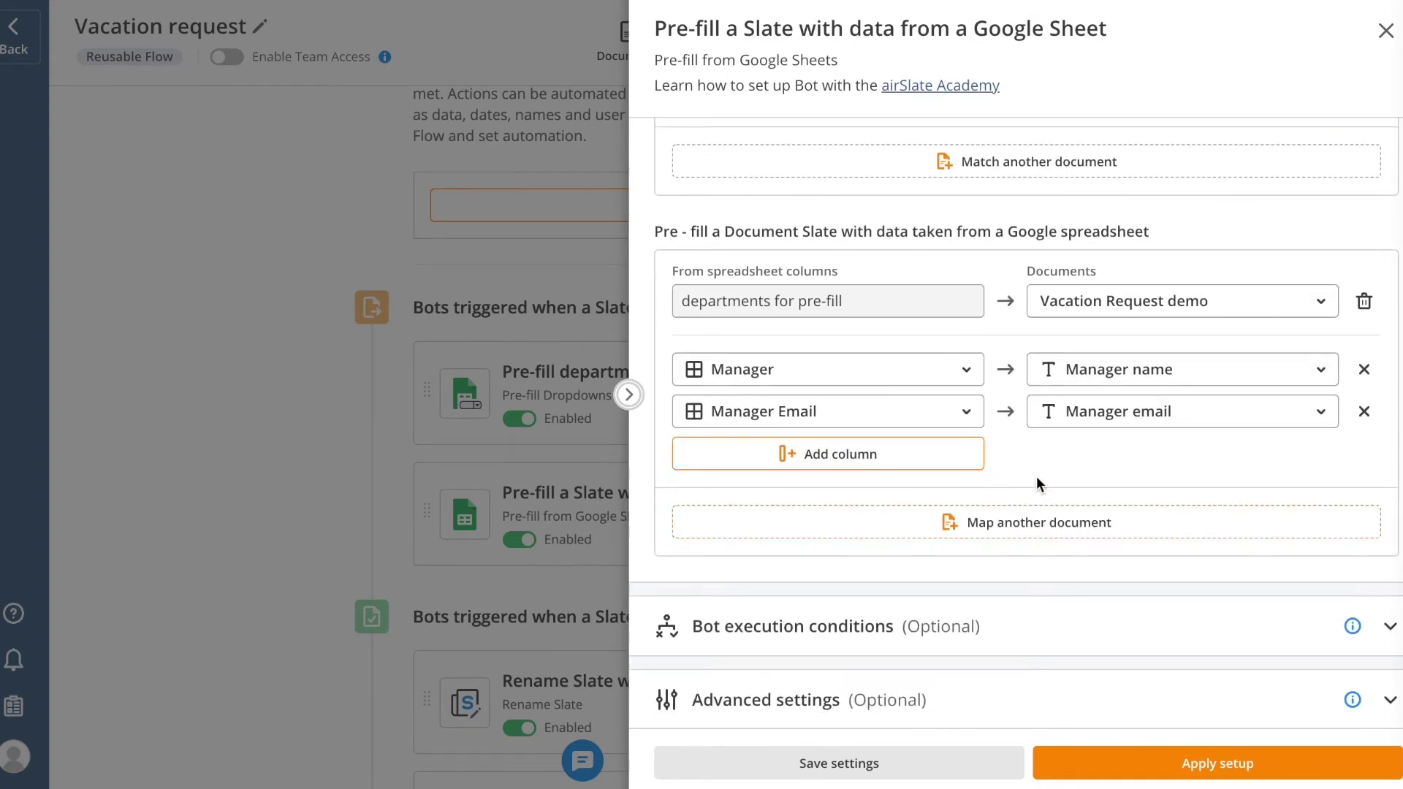
left_click(1169, 767)
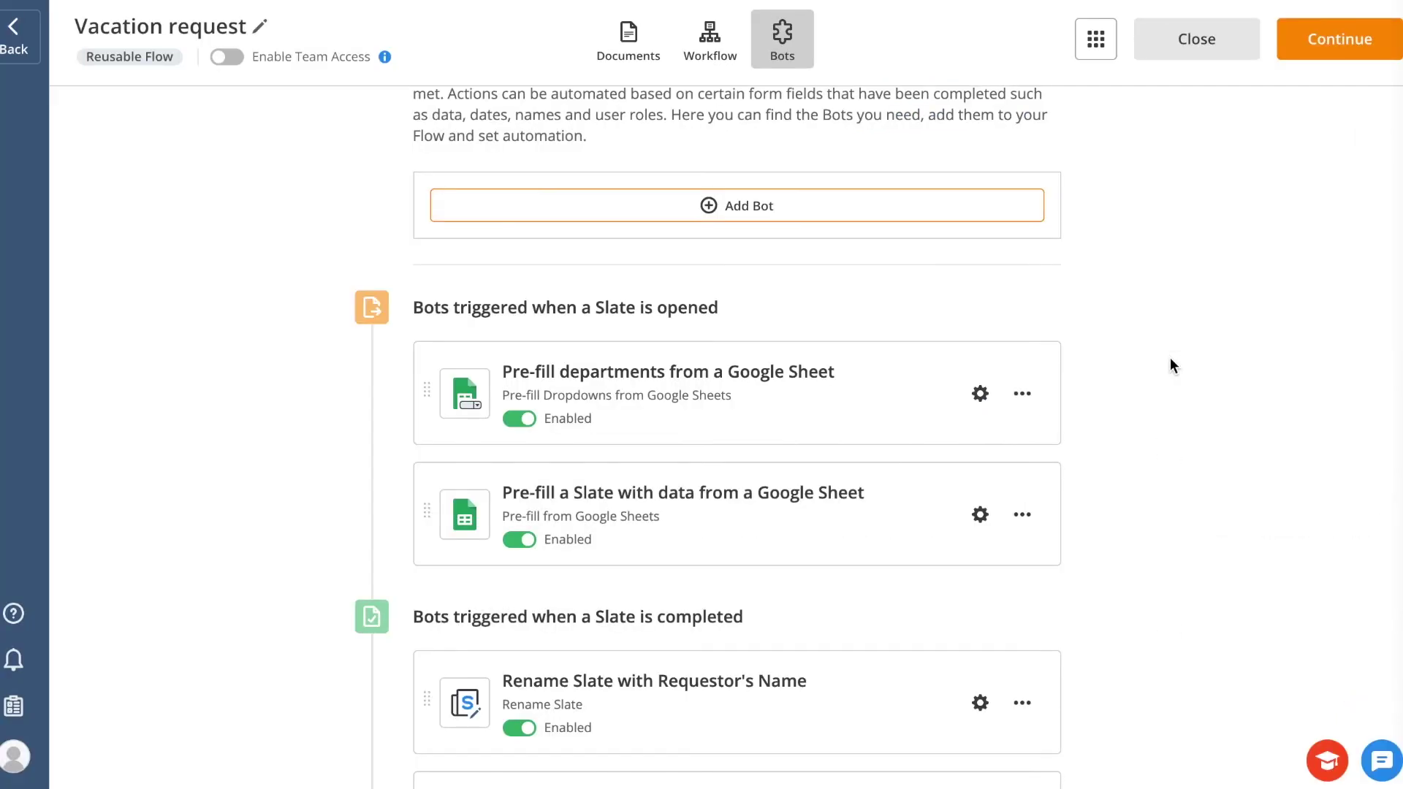
scroll(1105, 560, "down", 4)
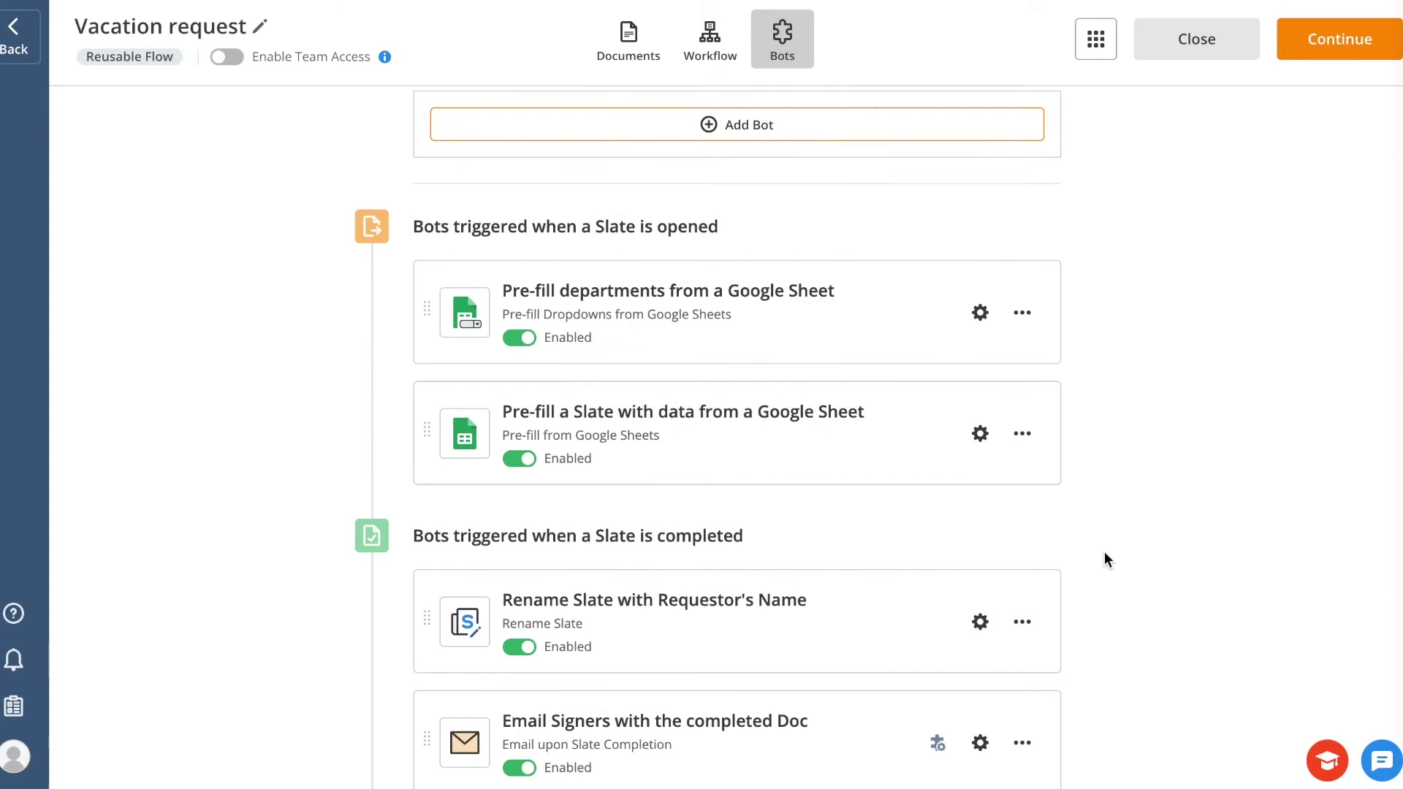
scroll(1104, 556, "down", 1)
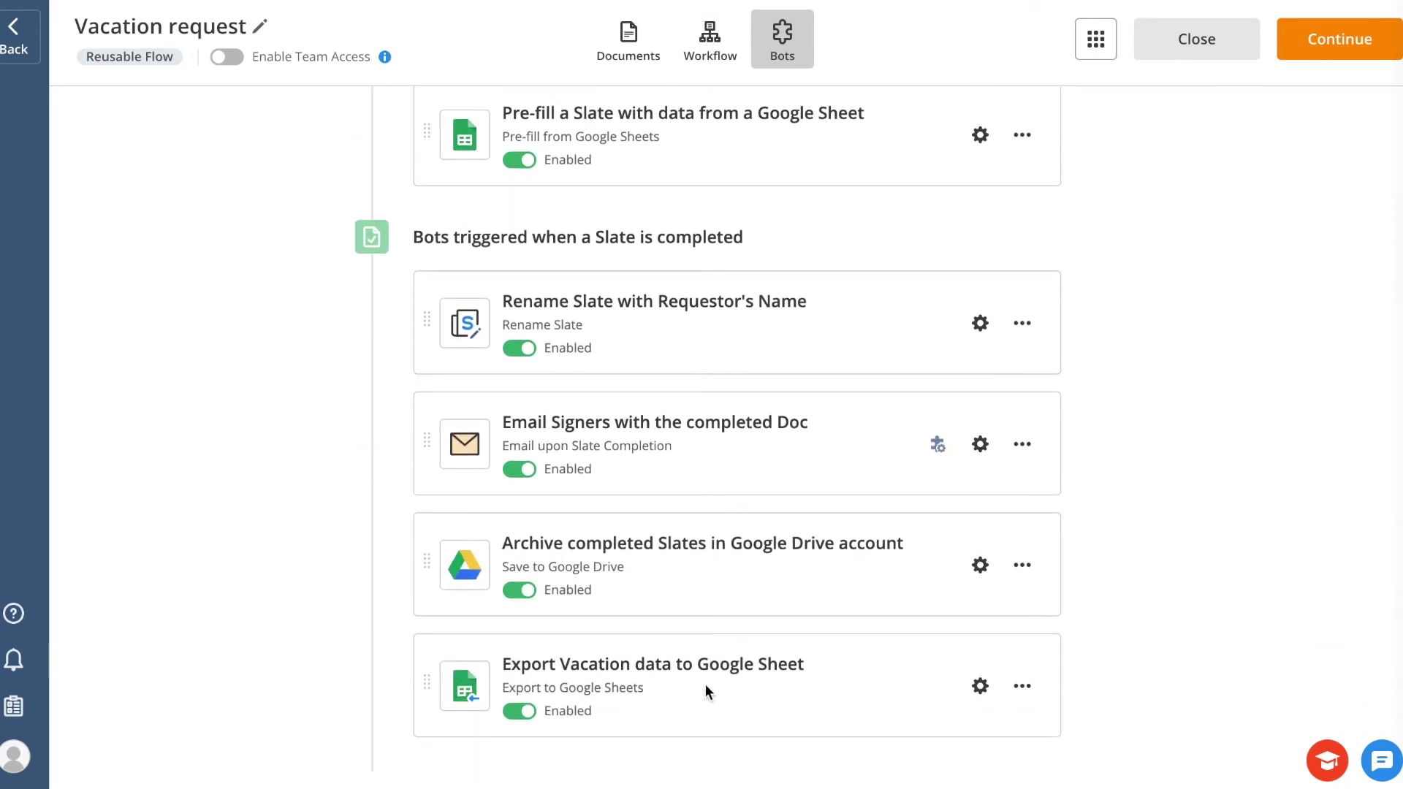
left_click(979, 686)
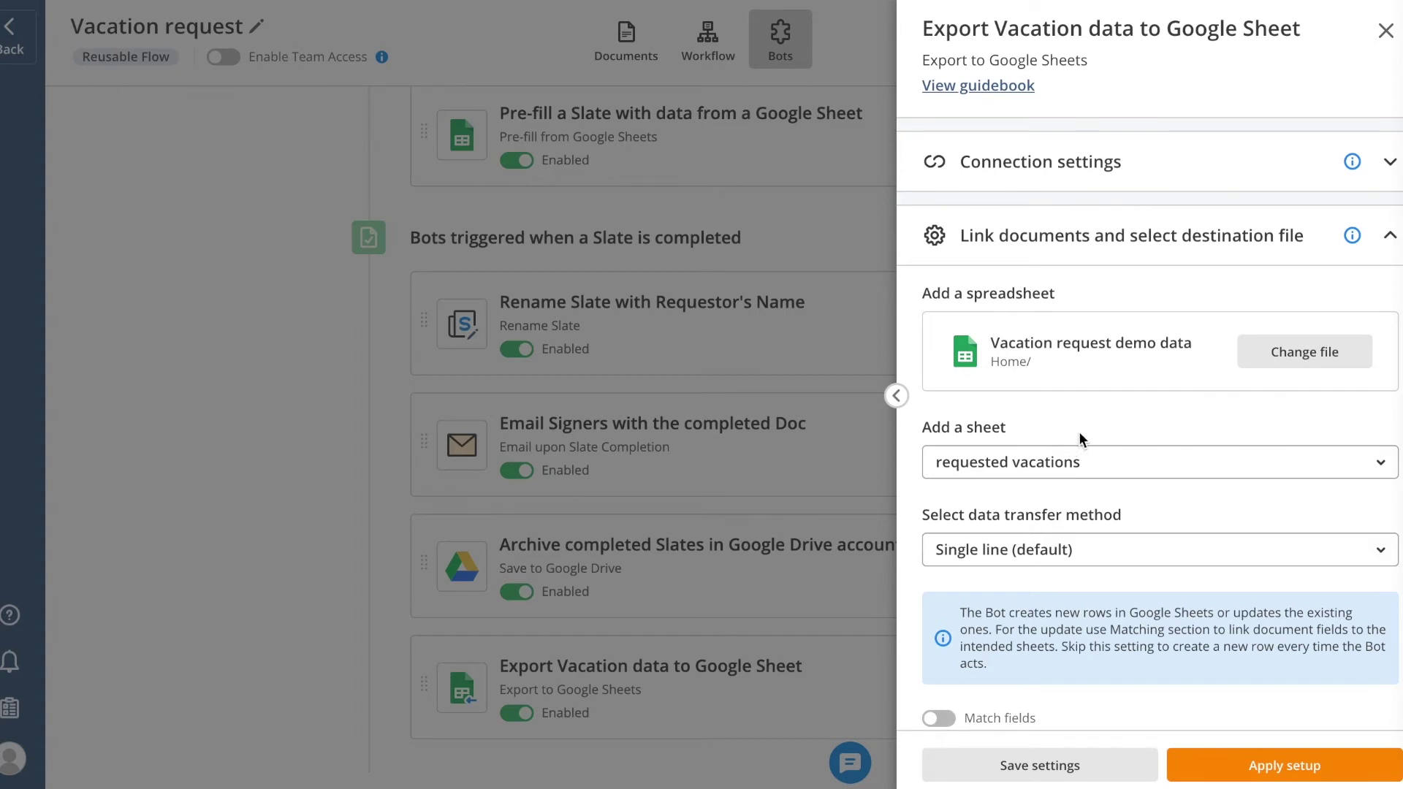
left_click(1151, 180)
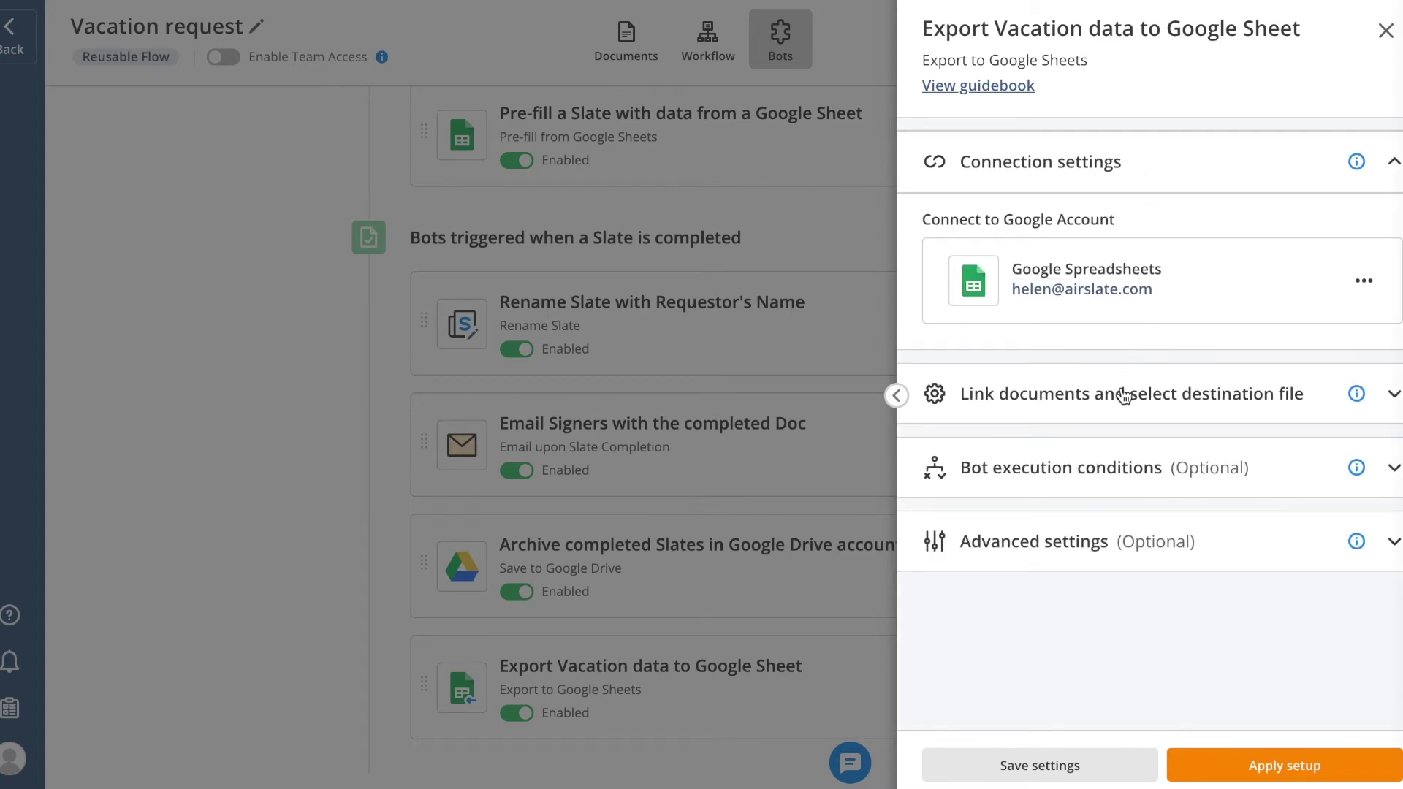
left_click(1386, 30)
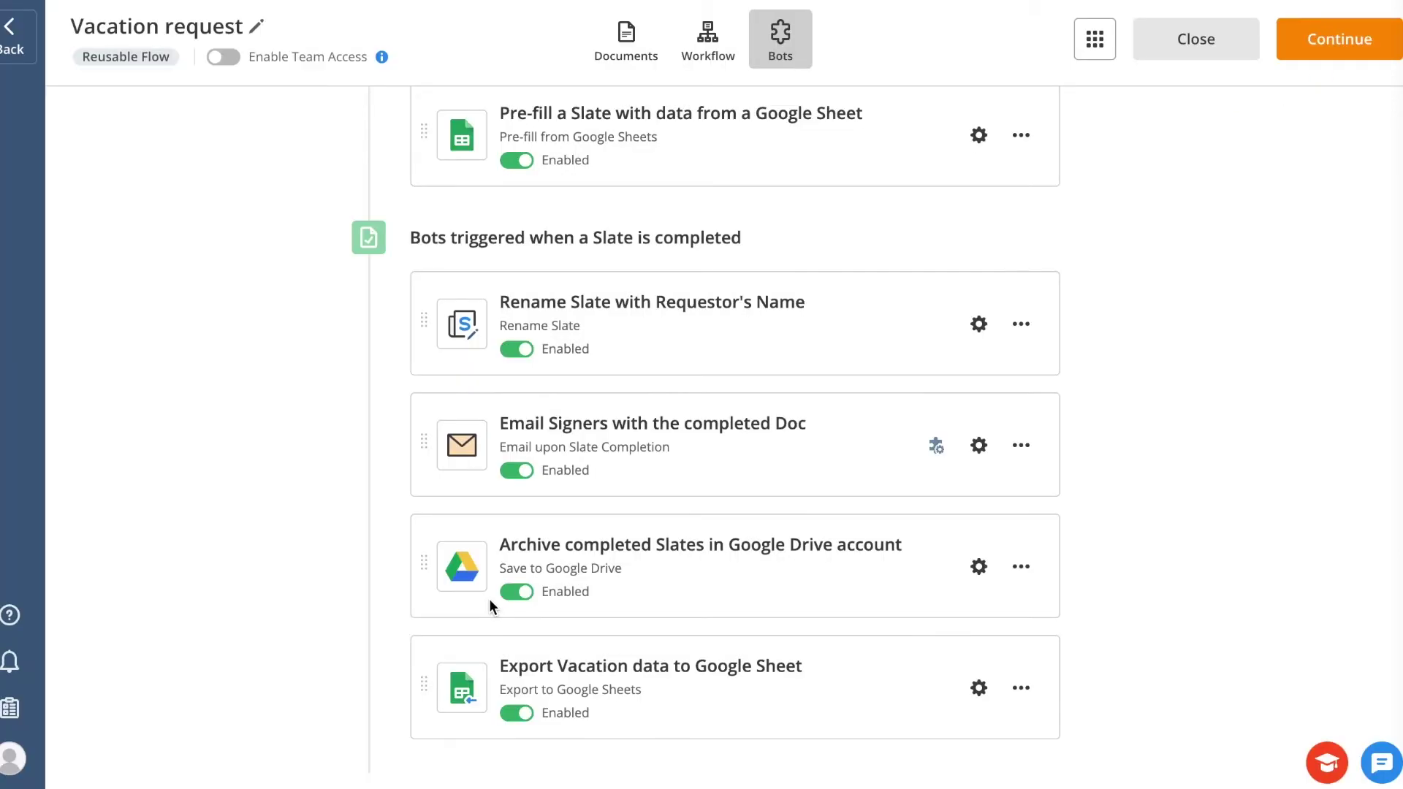
Step: Check the Drive archive bot's connection and confirm only Vacation Request demo is selected for archiving
left_click(981, 572)
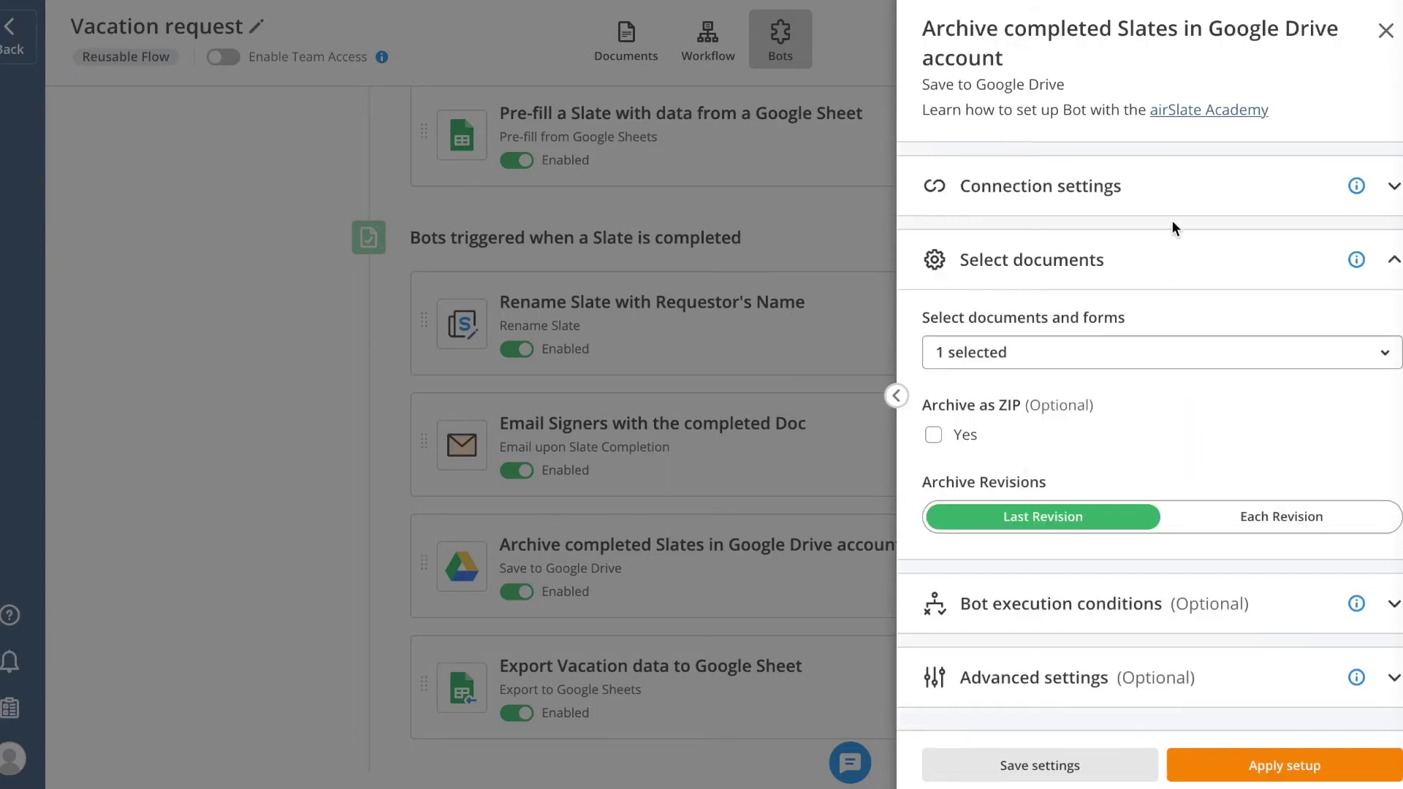
left_click(1162, 208)
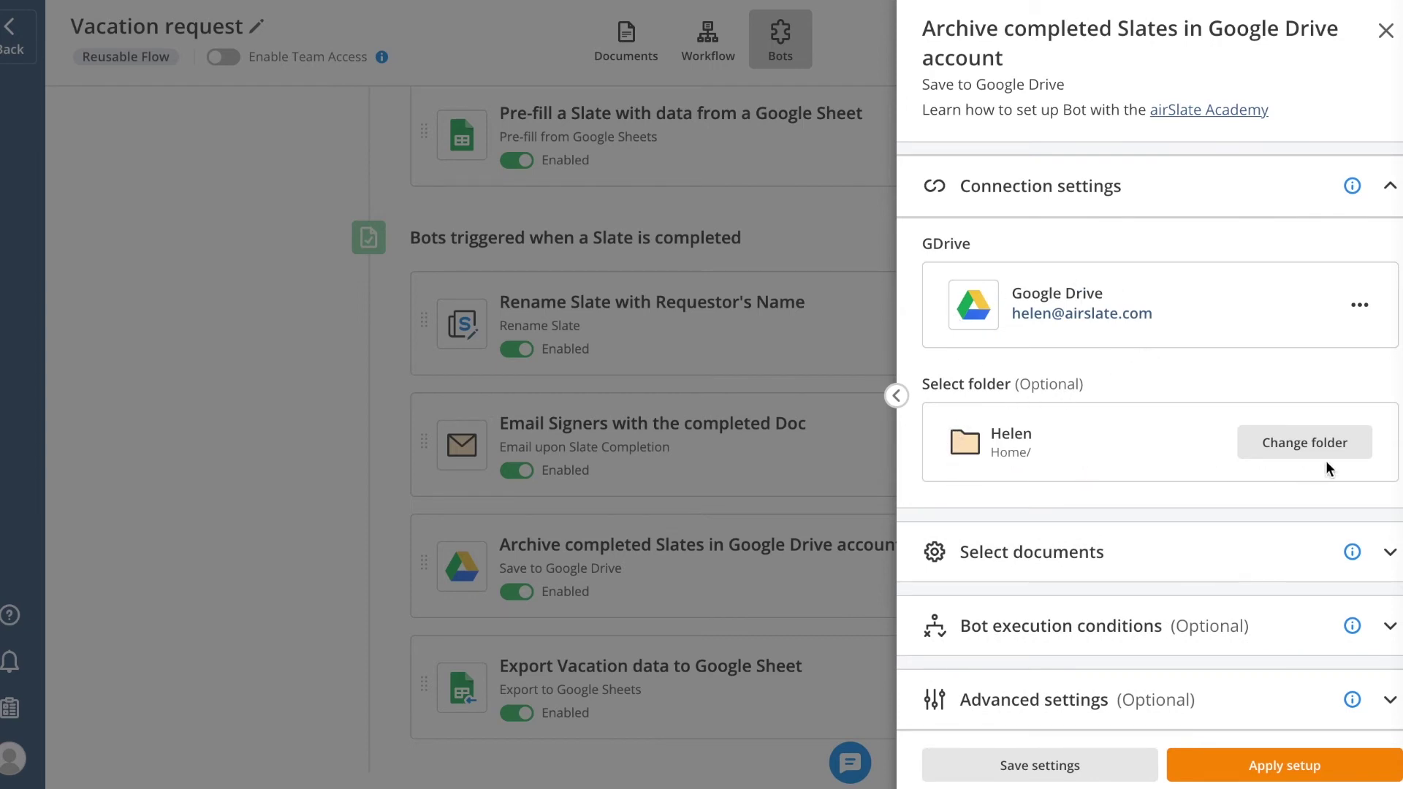
left_click(1194, 562)
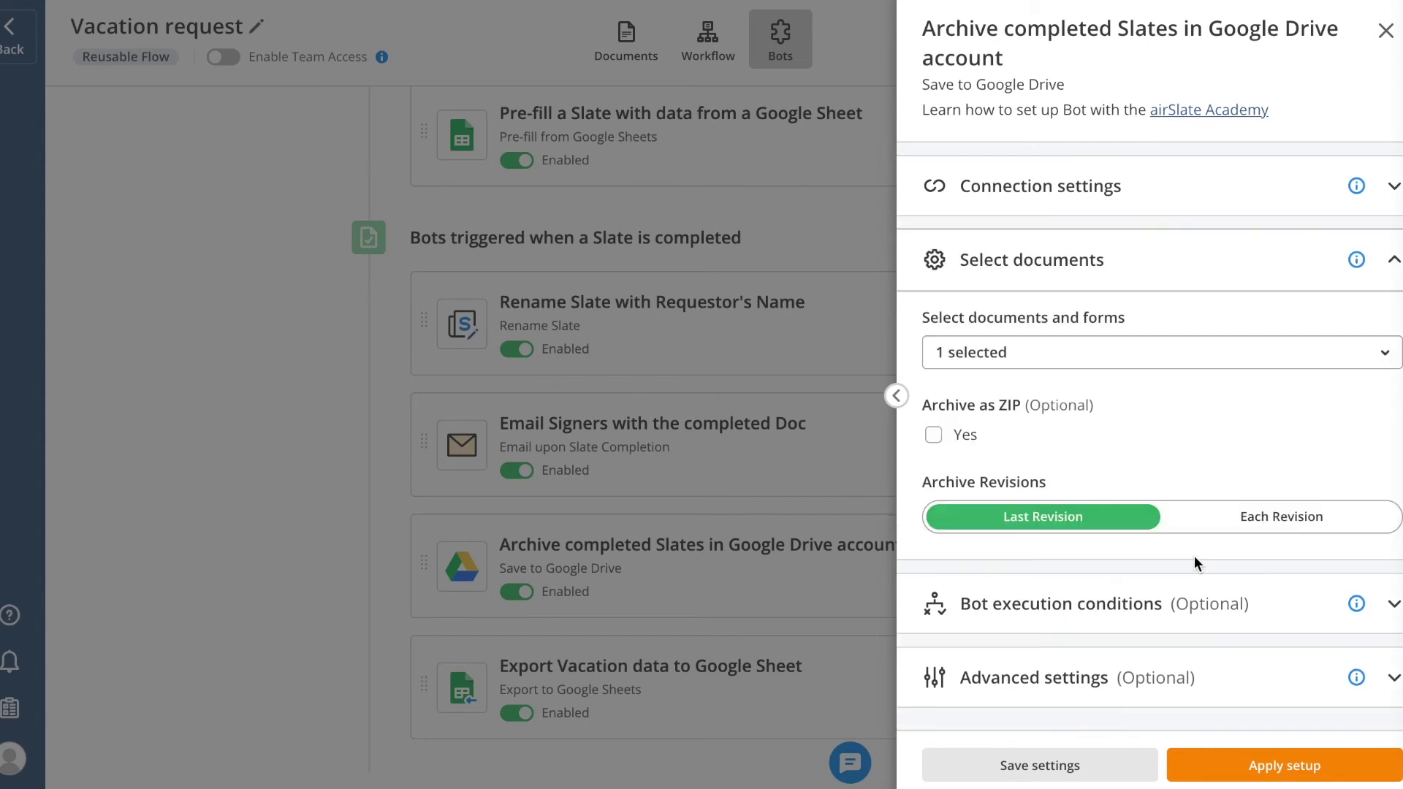
left_click(1135, 353)
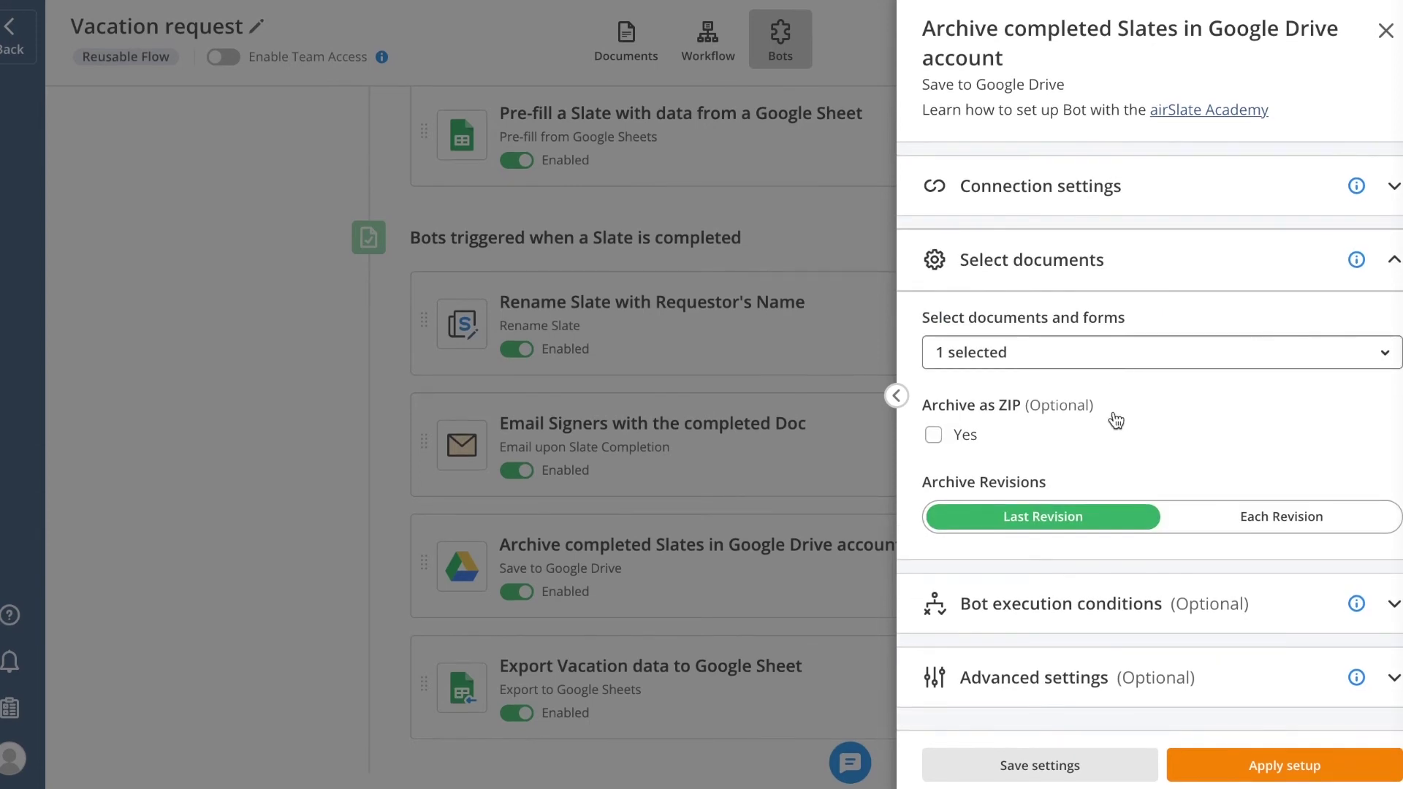
left_click(1202, 296)
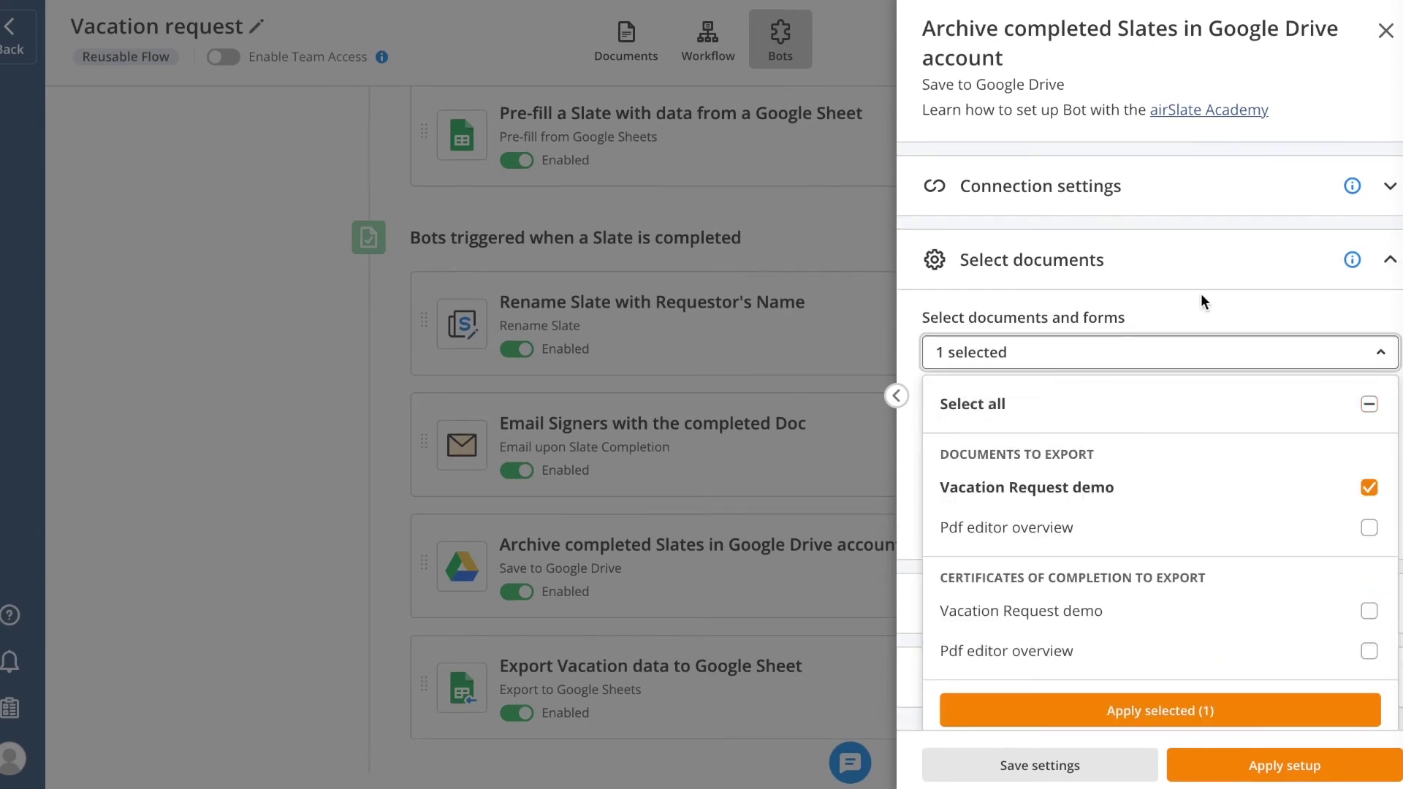
key("Escape")
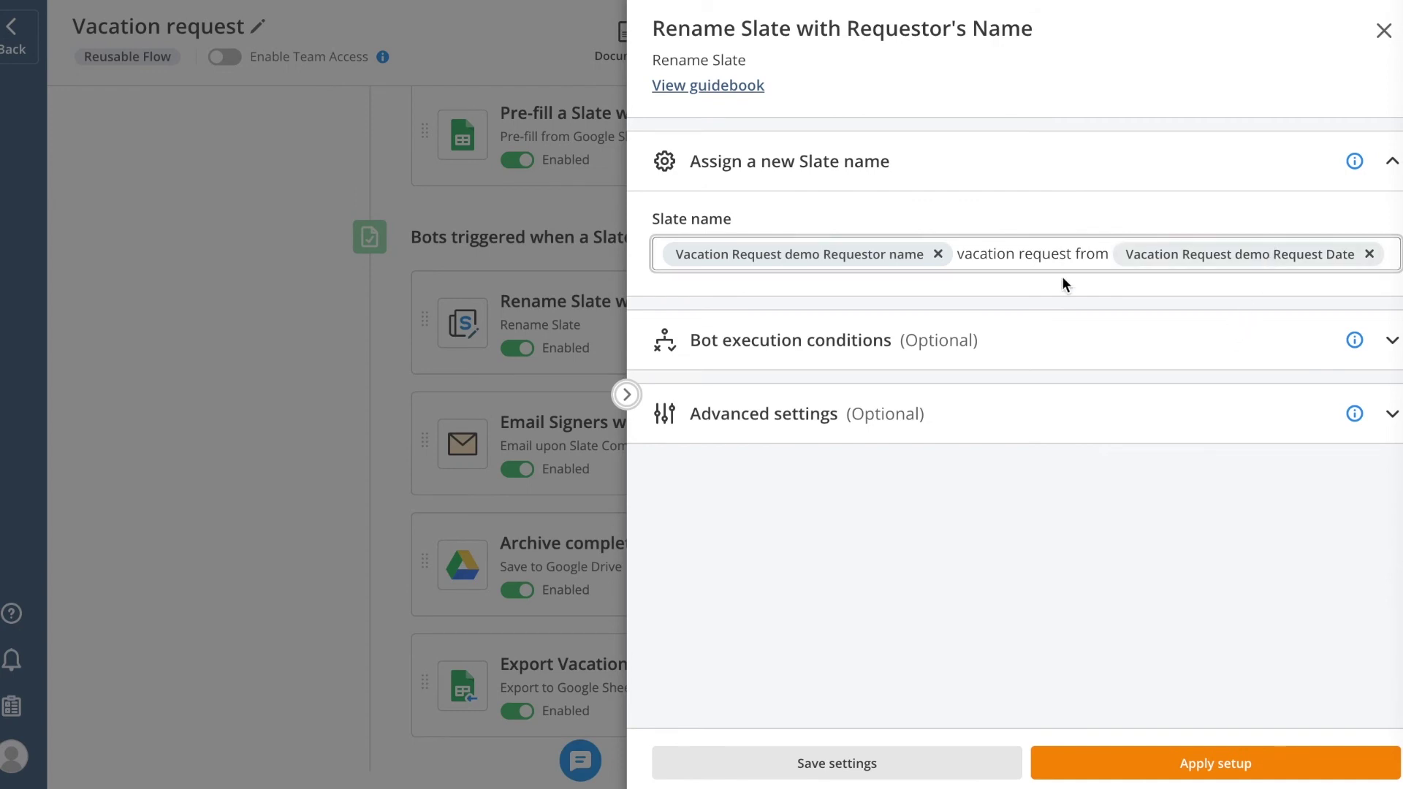
Step: Inspect the rename bot's Slate name pattern and its not-empty execution conditions
left_click(1050, 254)
left_click(1053, 351)
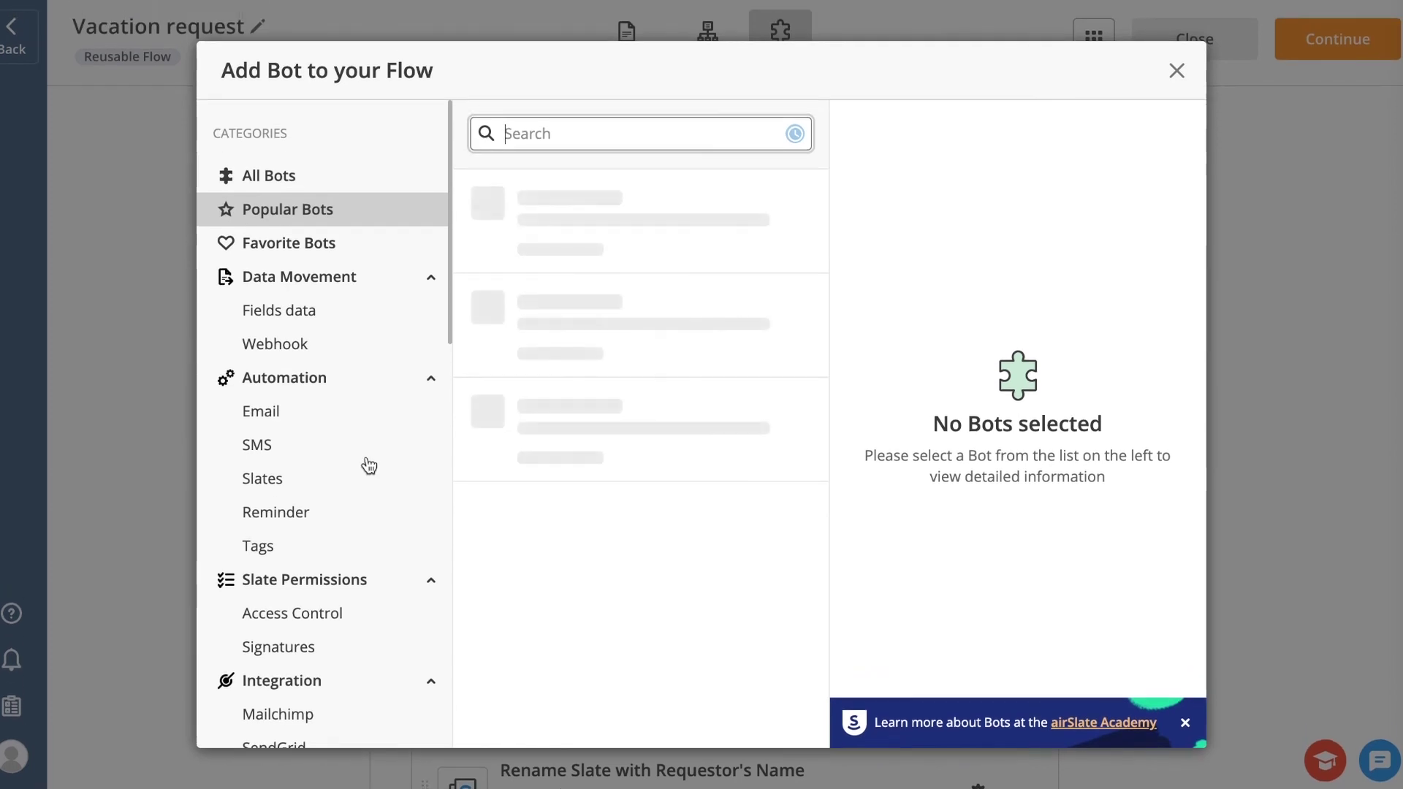
Step: Scroll through the bot catalogue's integration categories list
scroll(368, 465, "down", 12)
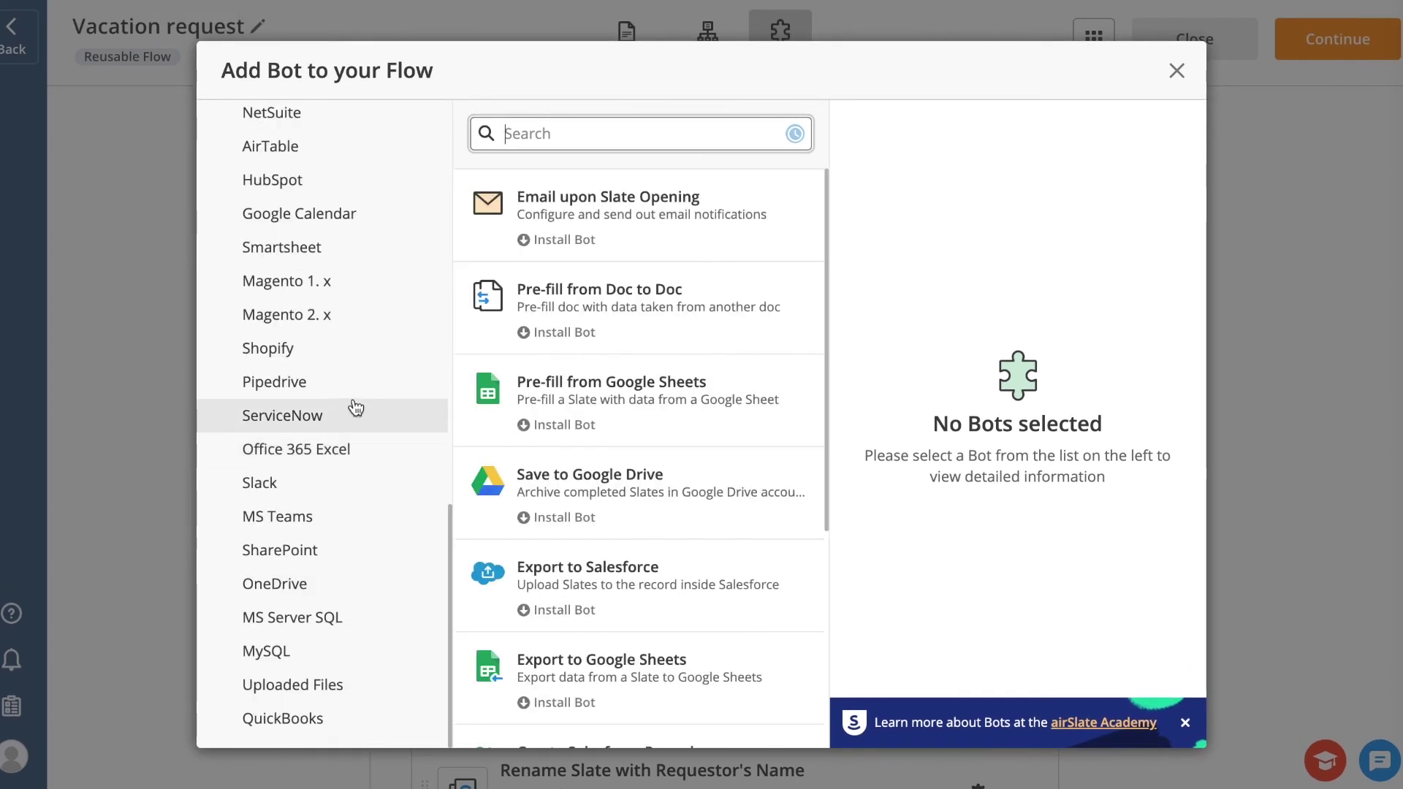
scroll(312, 172, "up", 5)
scroll(313, 171, "up", 4)
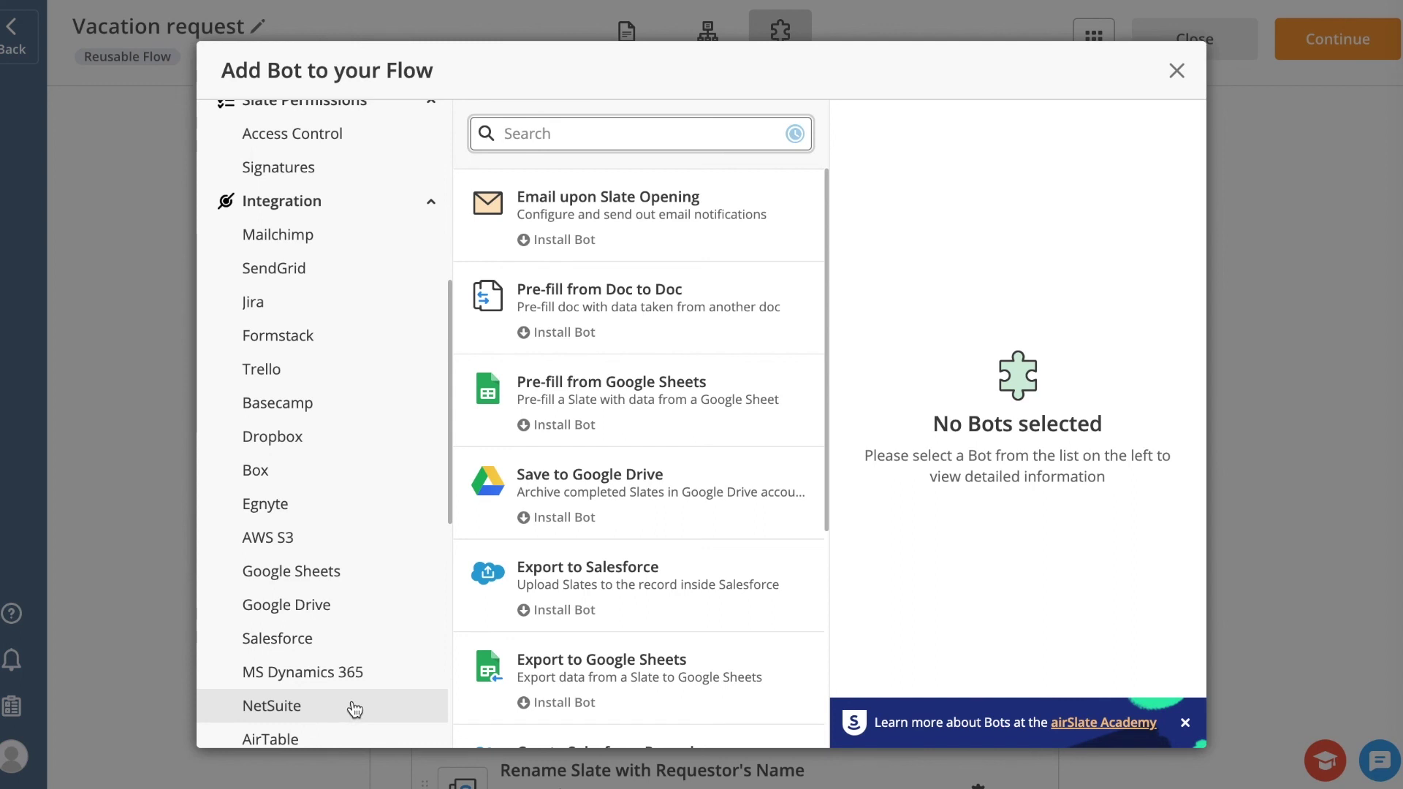
Step: Close the bot catalogue, then bring it back up from Add Bot
left_click(1177, 72)
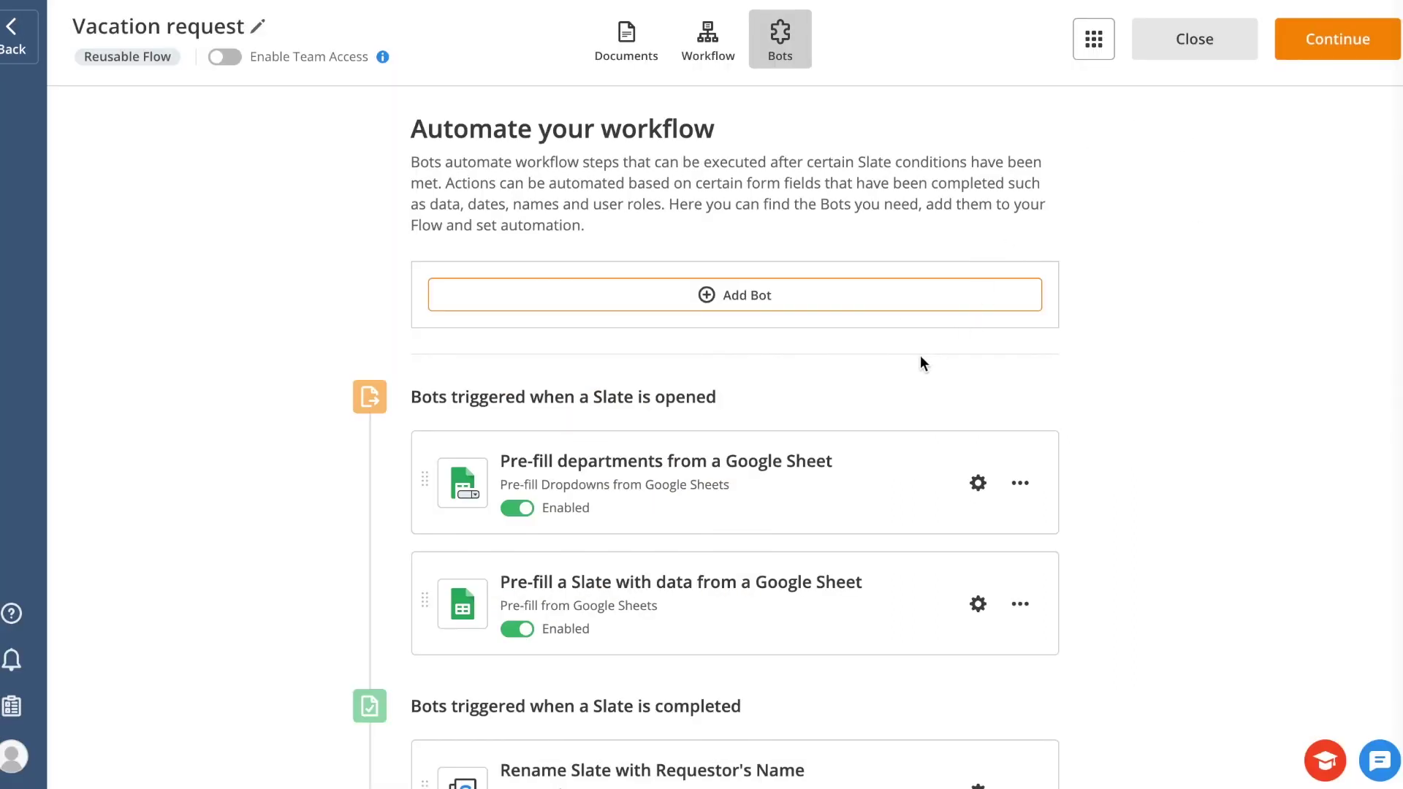
left_click(791, 317)
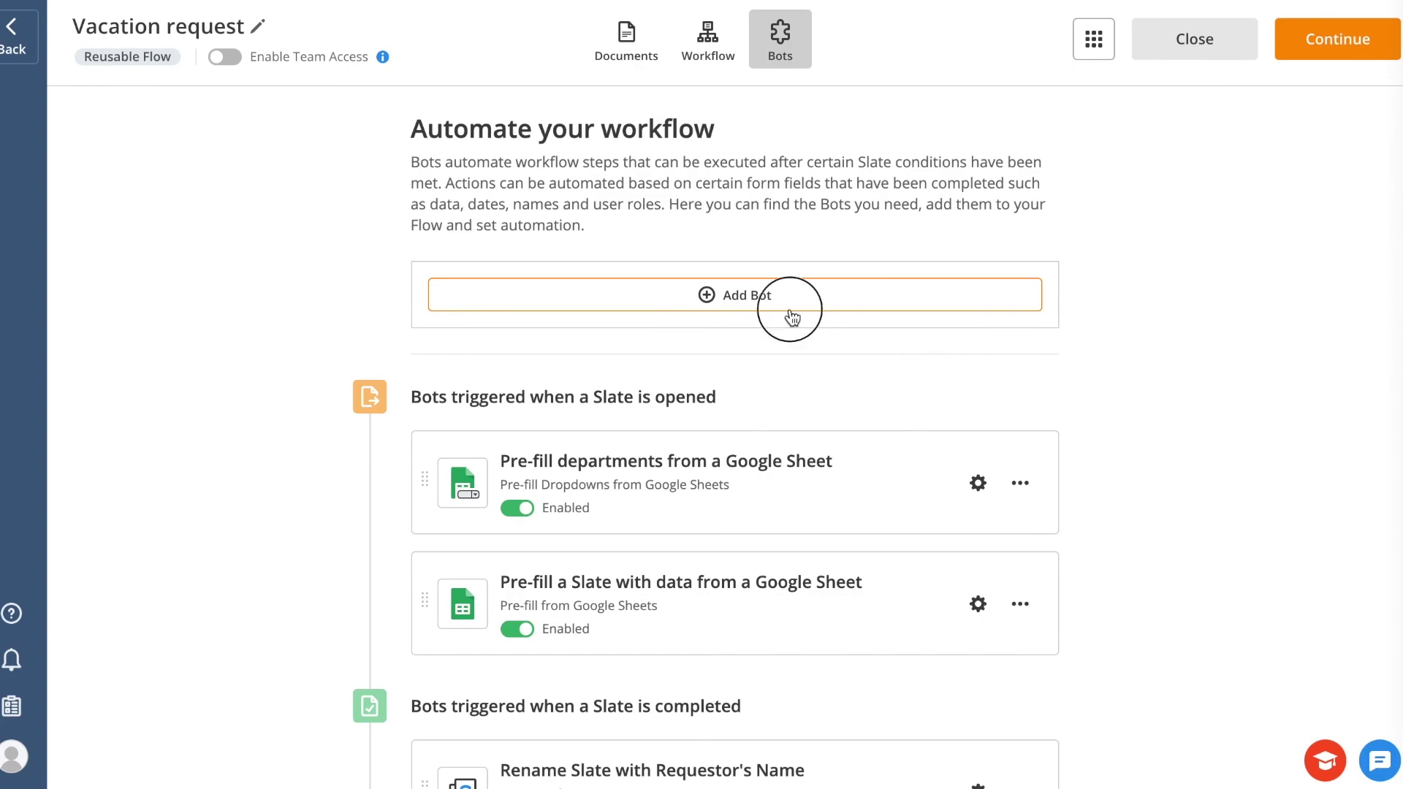